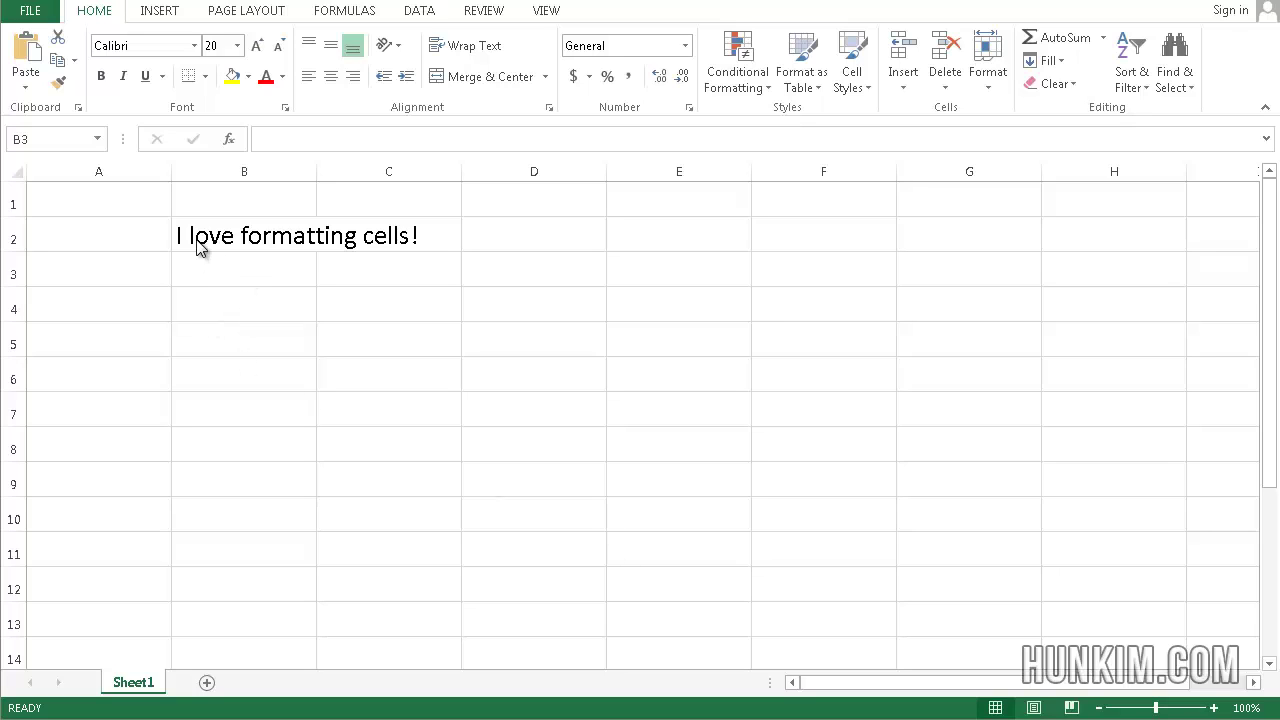
Fill cell B2, holding 'I love formatting cells!', with Standard Yellow
left_click(227, 228)
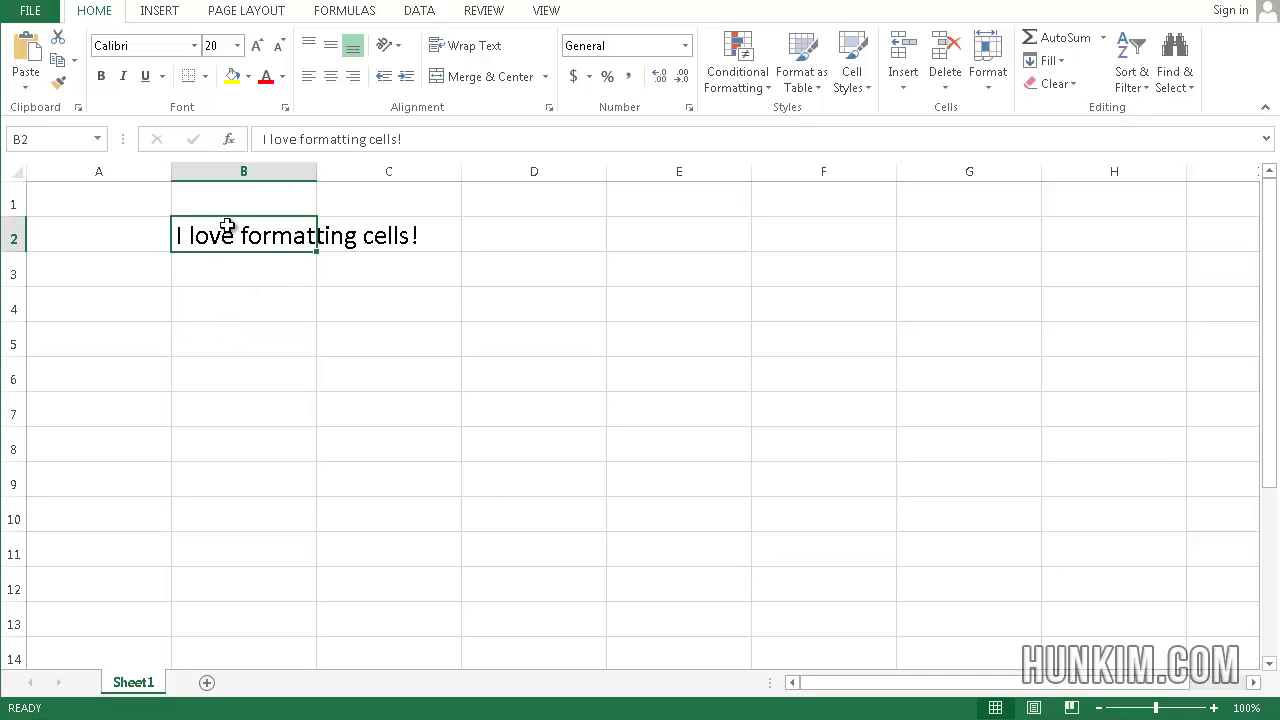
left_click(248, 78)
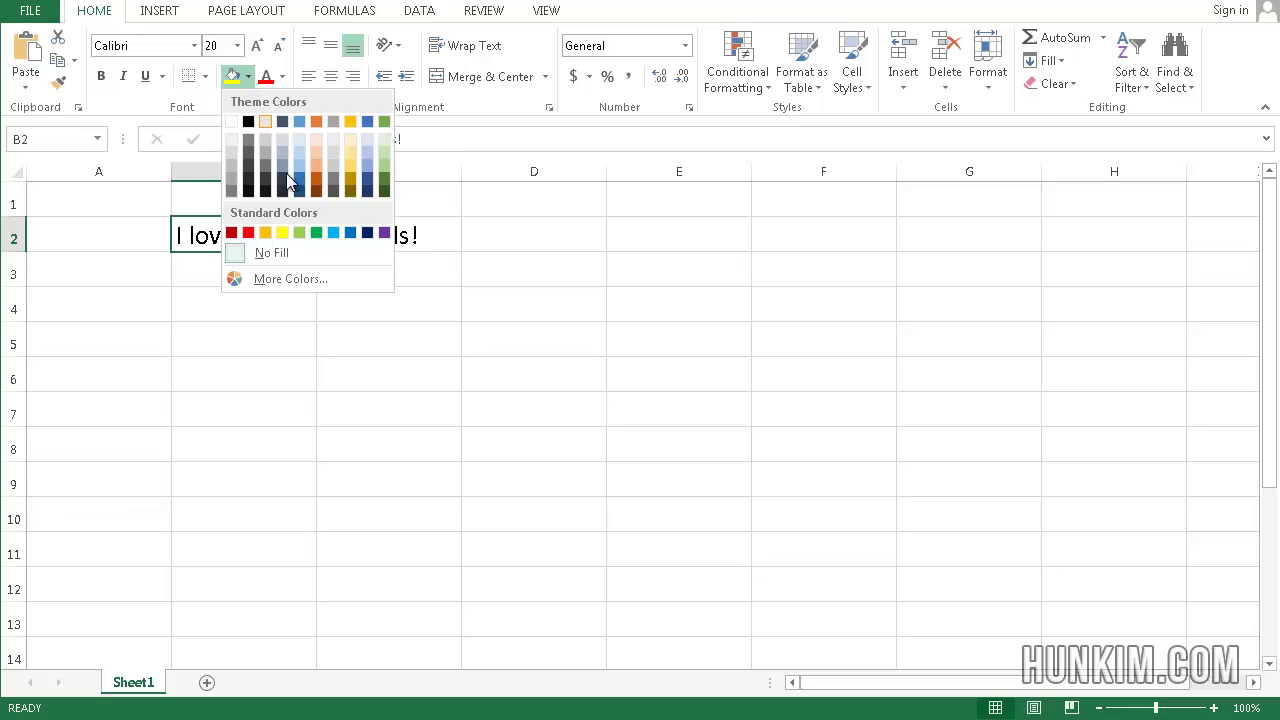
left_click(284, 232)
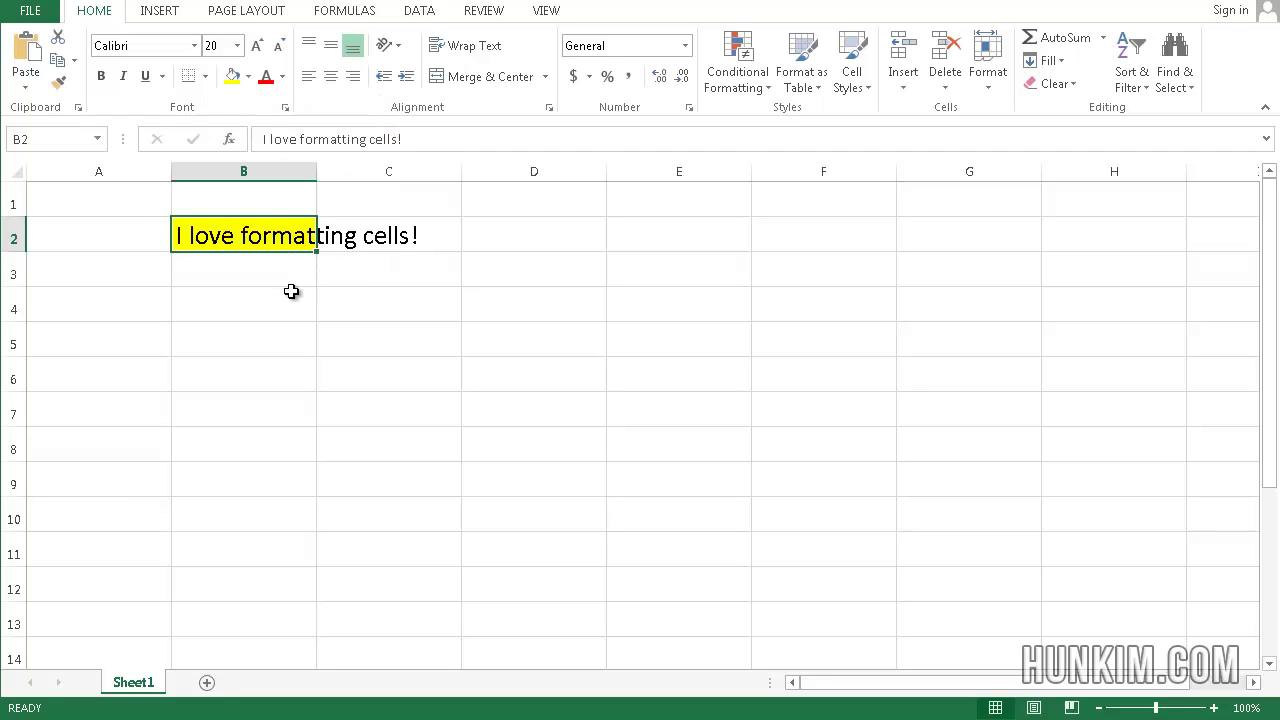
left_click(291, 291)
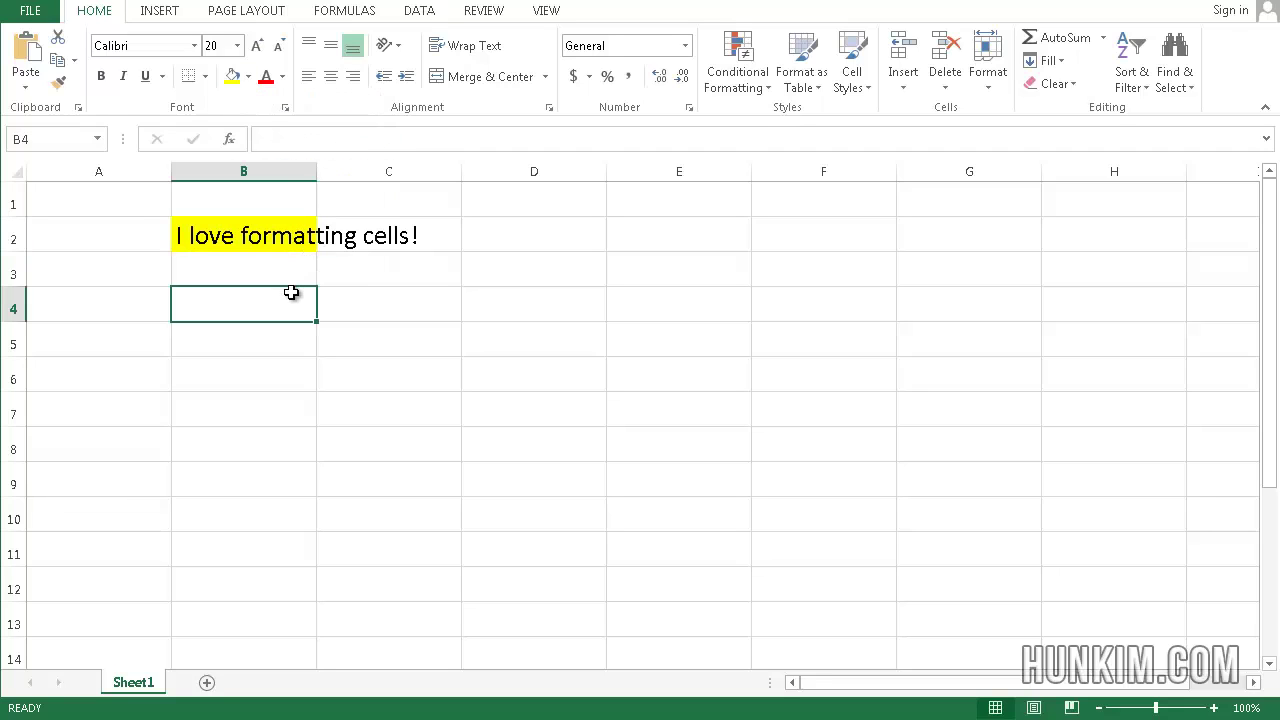
Change B2's fill from yellow to light blue
left_click(284, 232)
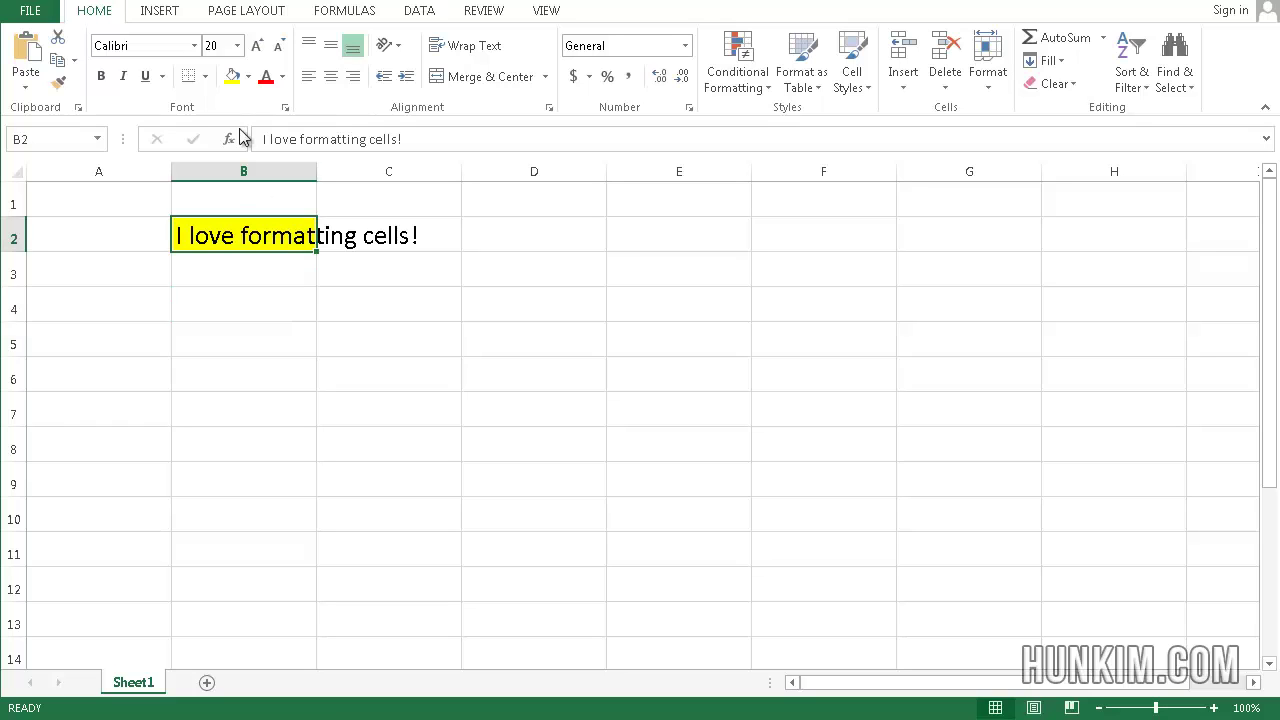
left_click(248, 76)
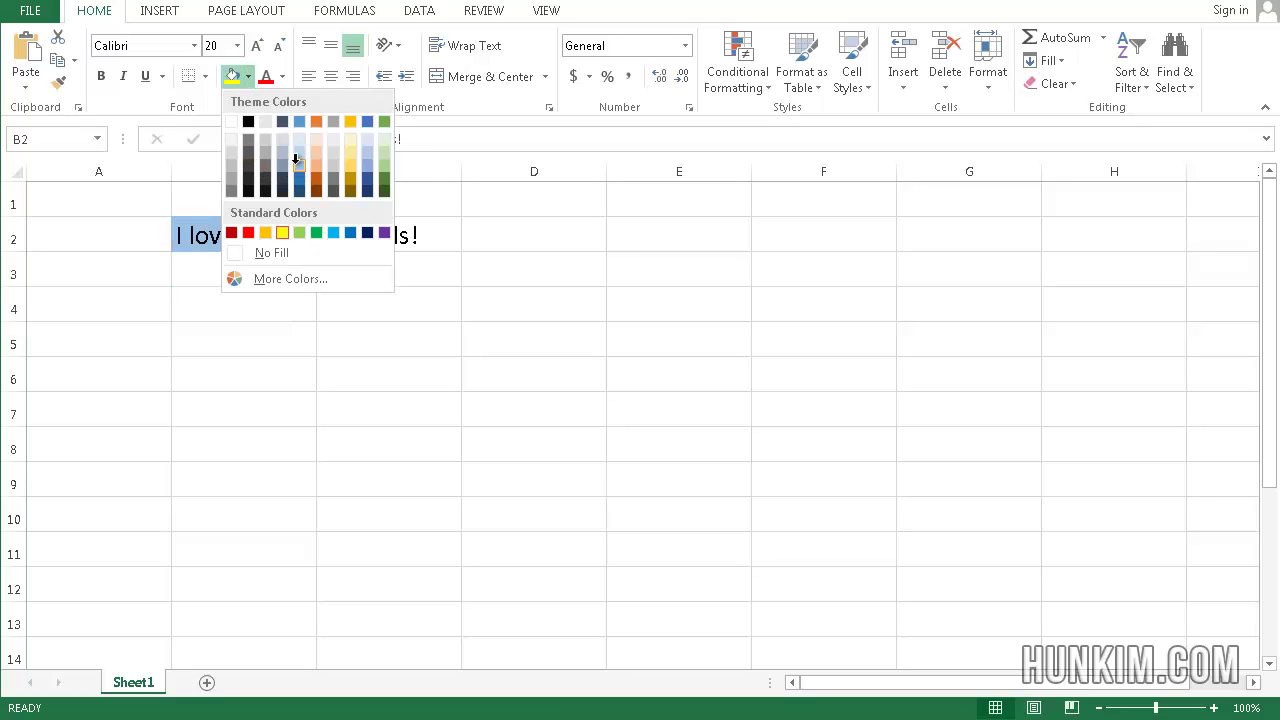
left_click(265, 252)
Fill the block C2:D4 with a light green theme colour
left_click_drag(384, 238, 469, 309)
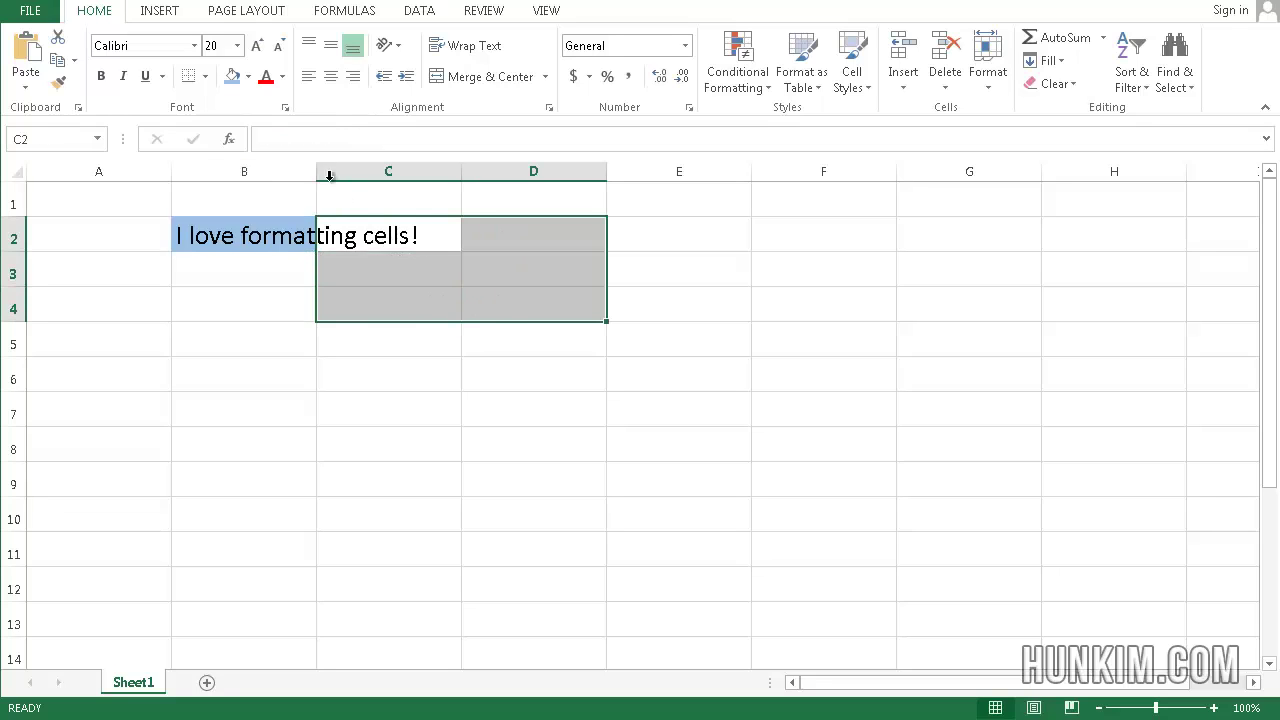
left_click(258, 78)
left_click(248, 76)
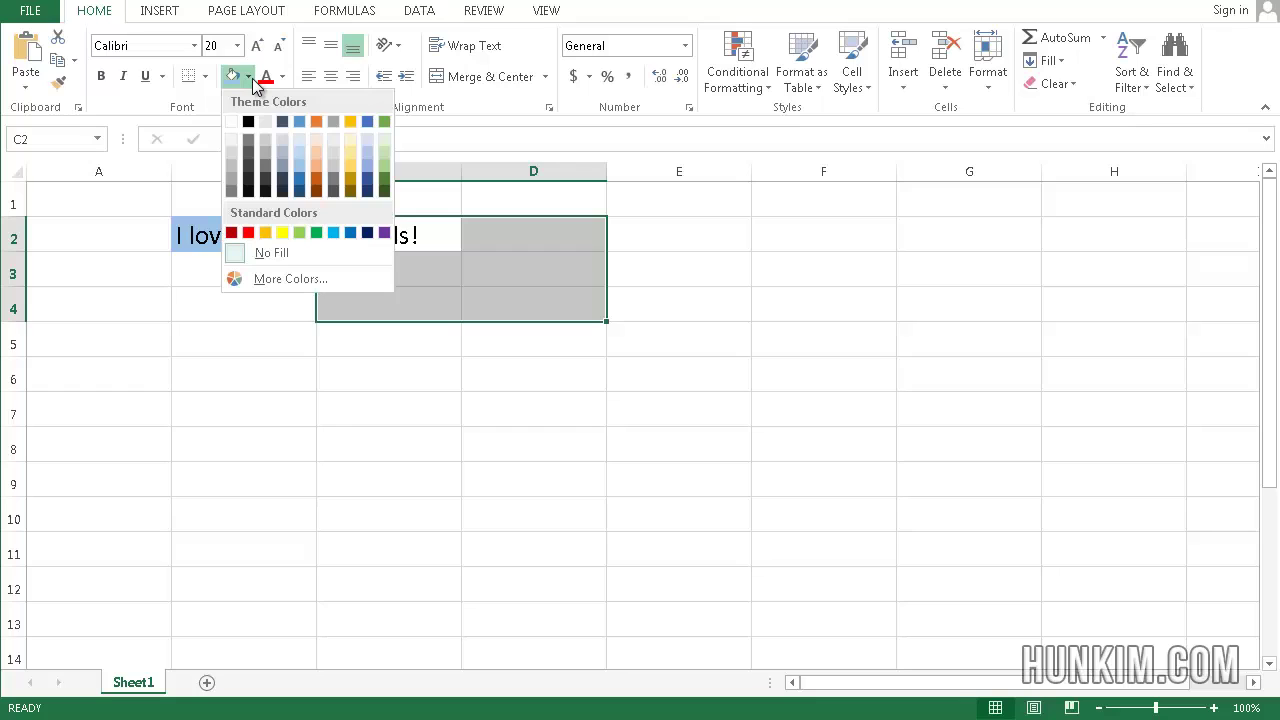
left_click(387, 154)
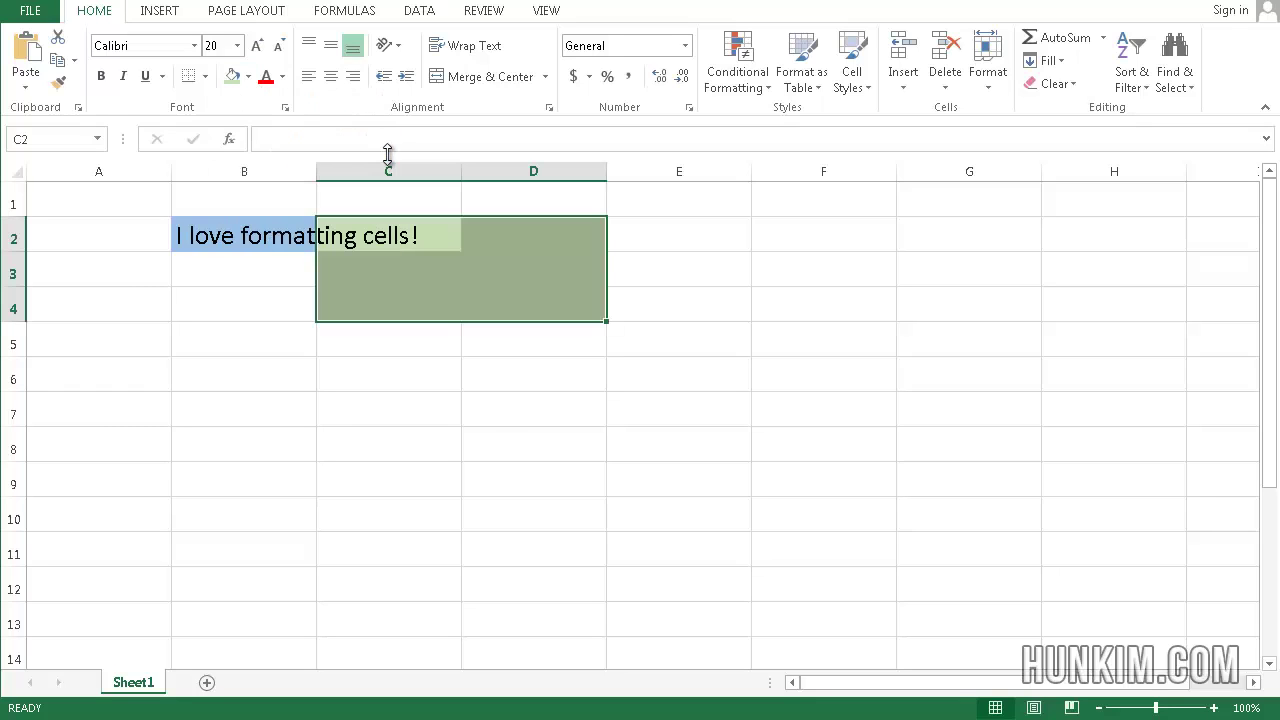
left_click(508, 379)
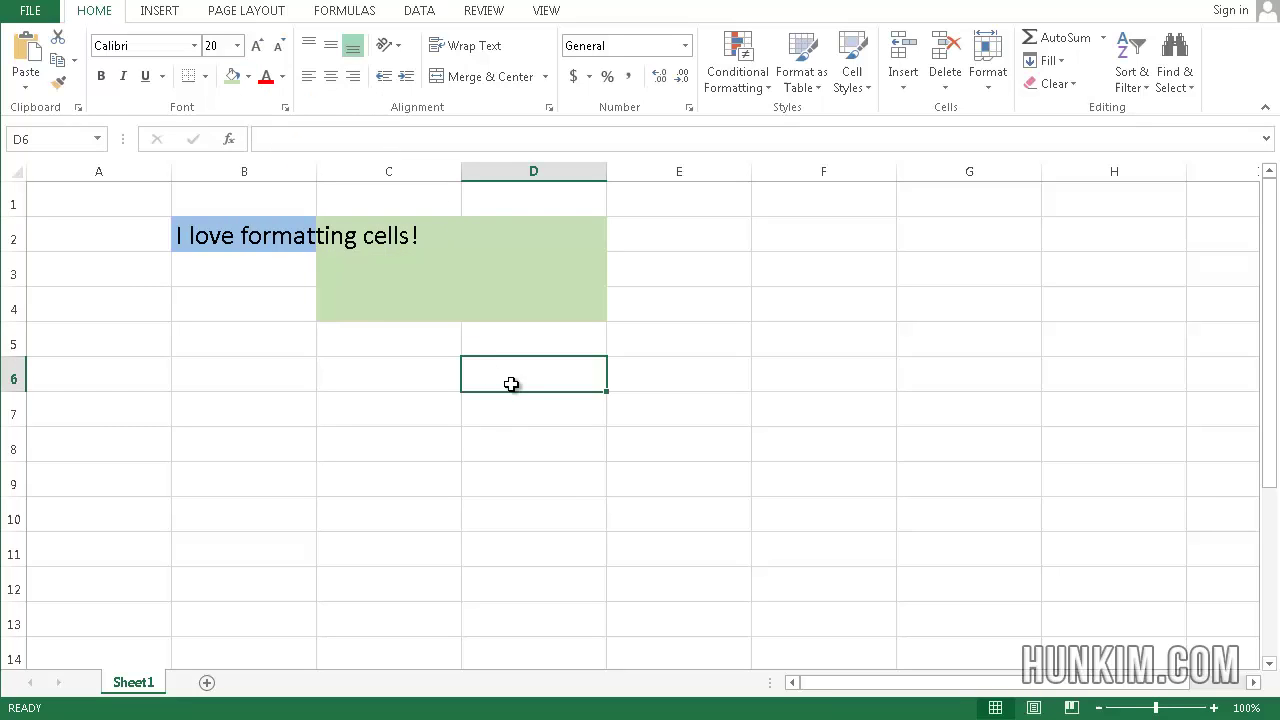
Make B2's text red, bold and italic, with no underline
left_click(196, 234)
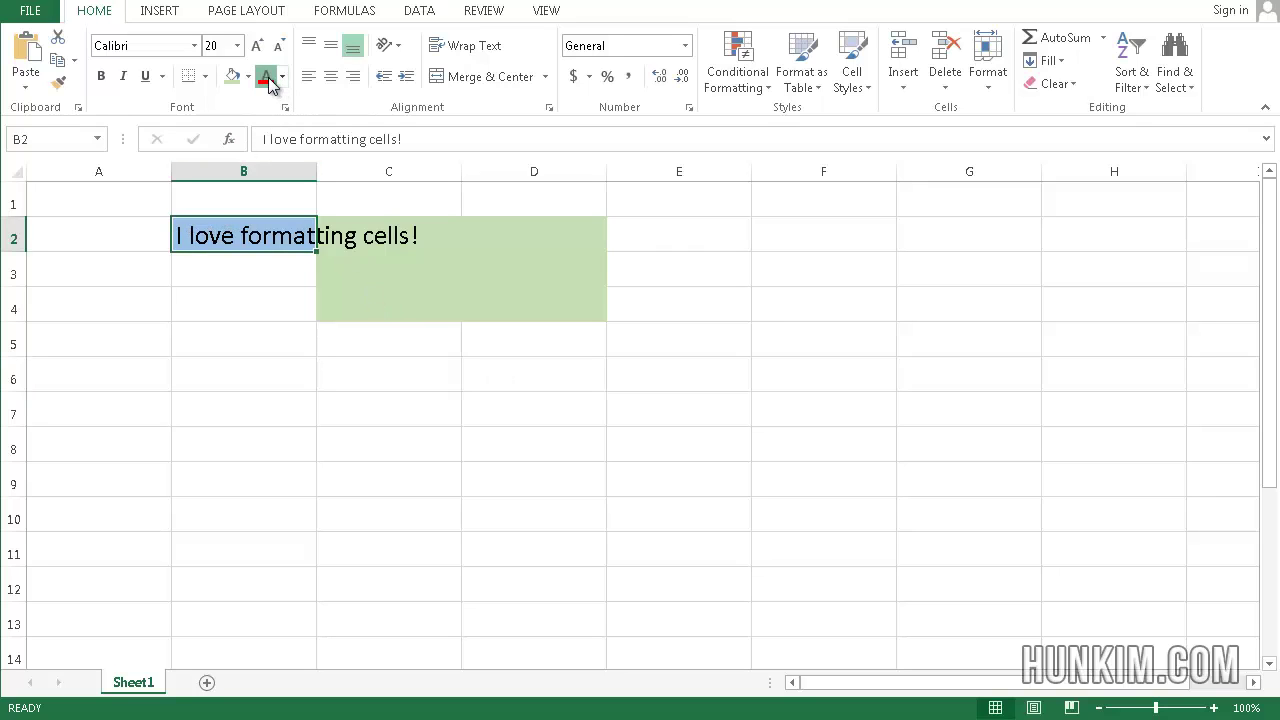
left_click(265, 76)
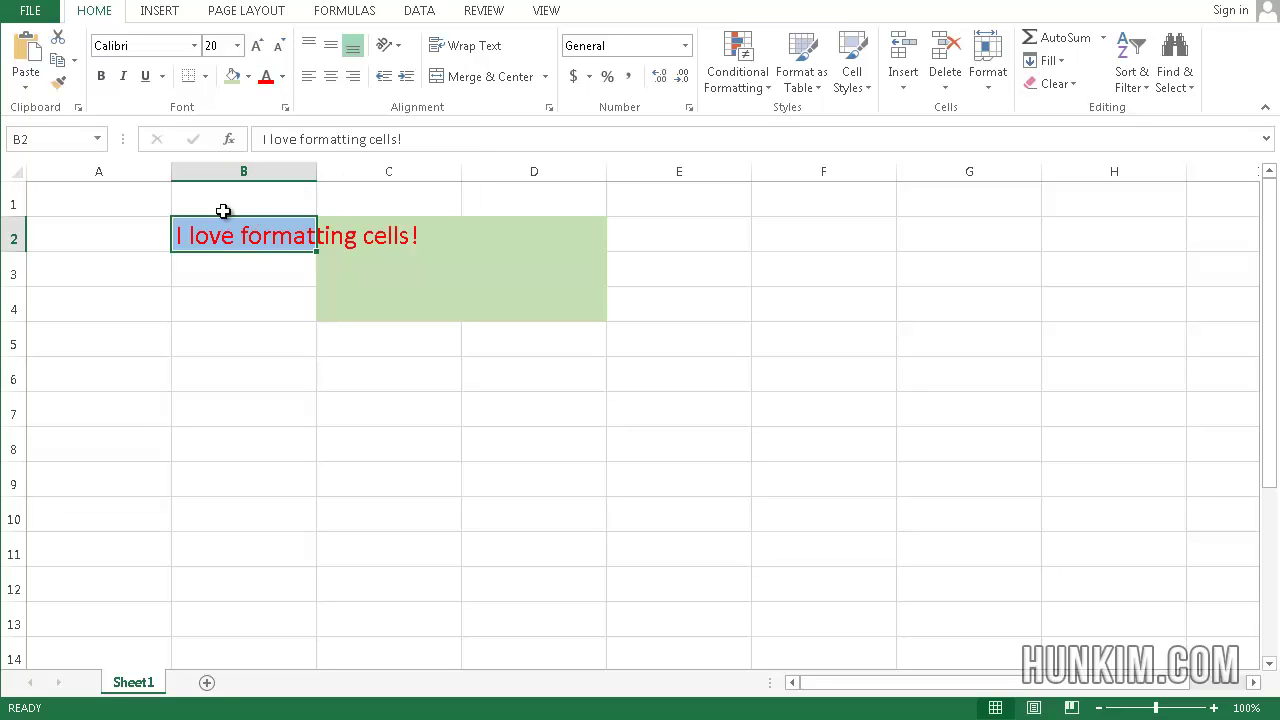
left_click(99, 78)
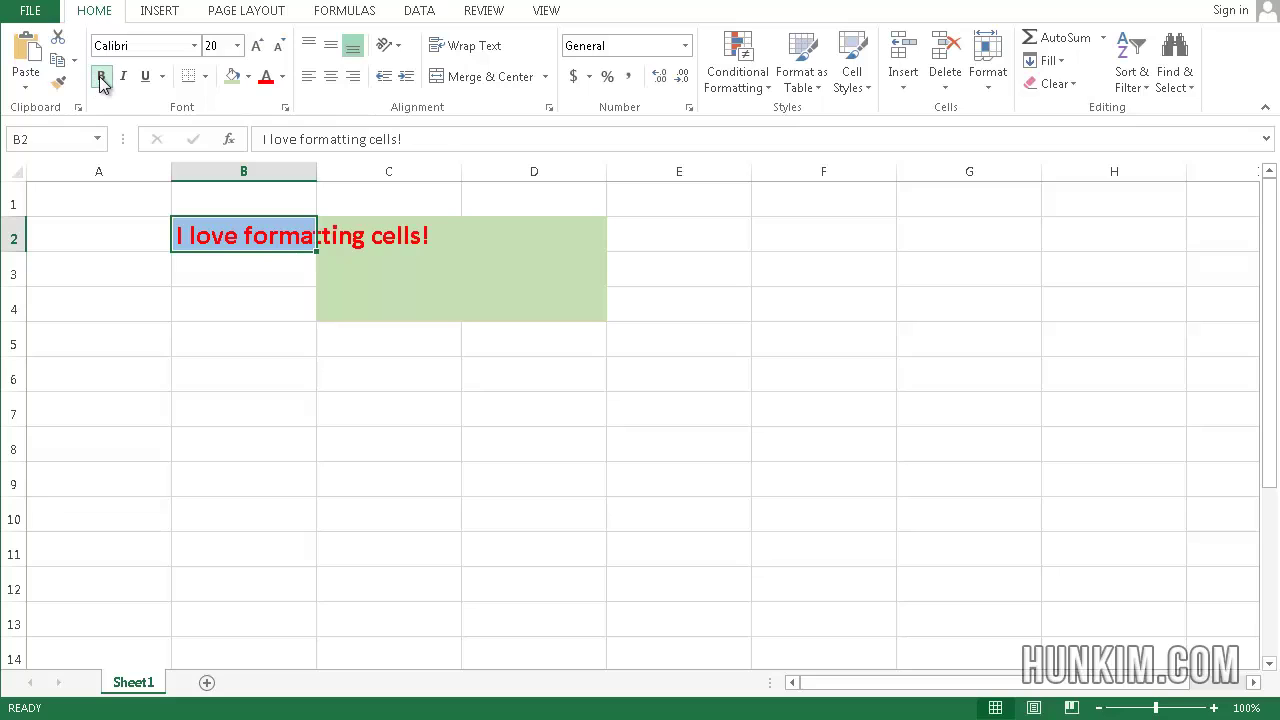
left_click(122, 78)
left_click(146, 76)
left_click(147, 76)
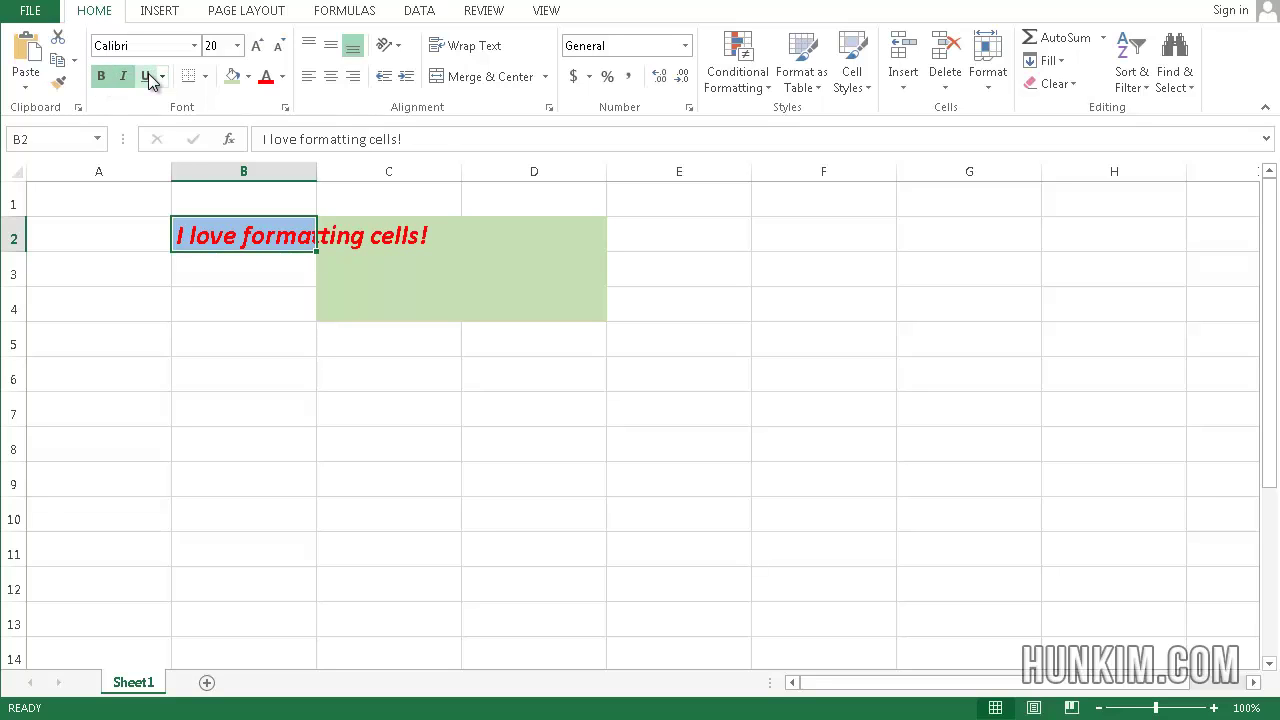
left_click(257, 298)
Add a bottom border to the green block C2:D4
mouse_move(346, 234)
left_mouse_down()
mouse_move(566, 297)
mouse_move(543, 260)
mouse_move(572, 302)
left_mouse_up()
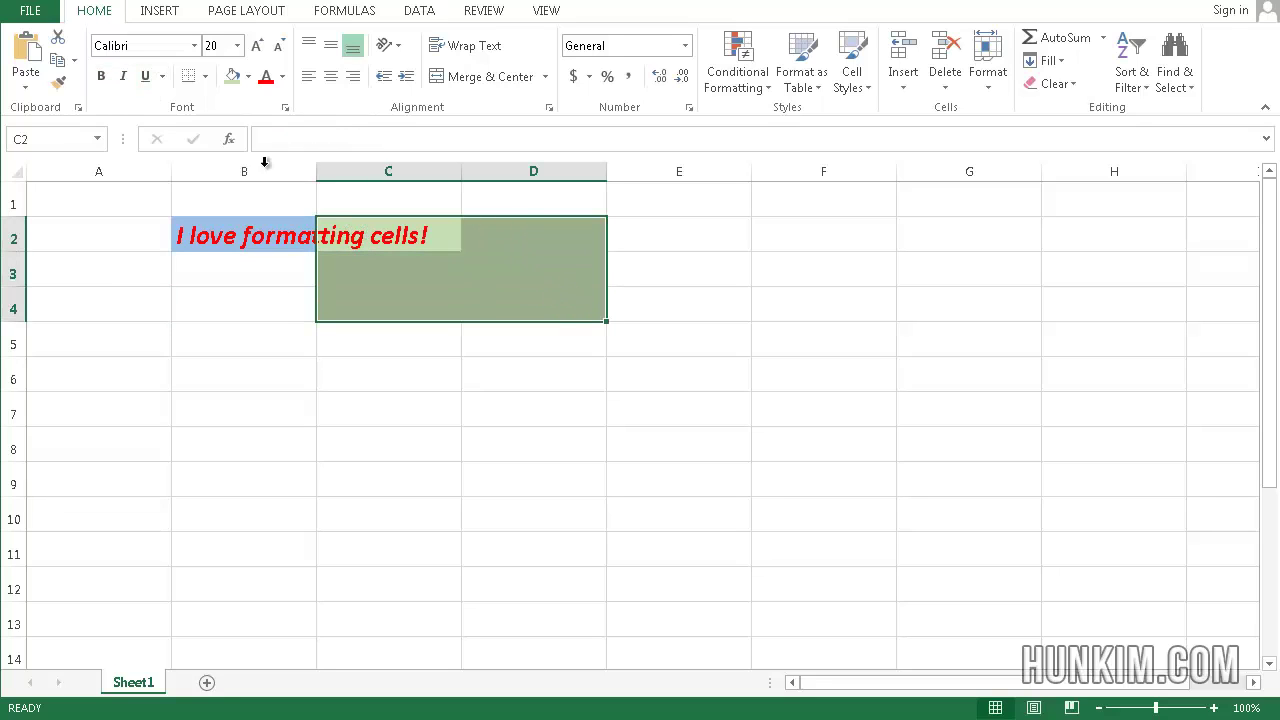
left_click(208, 83)
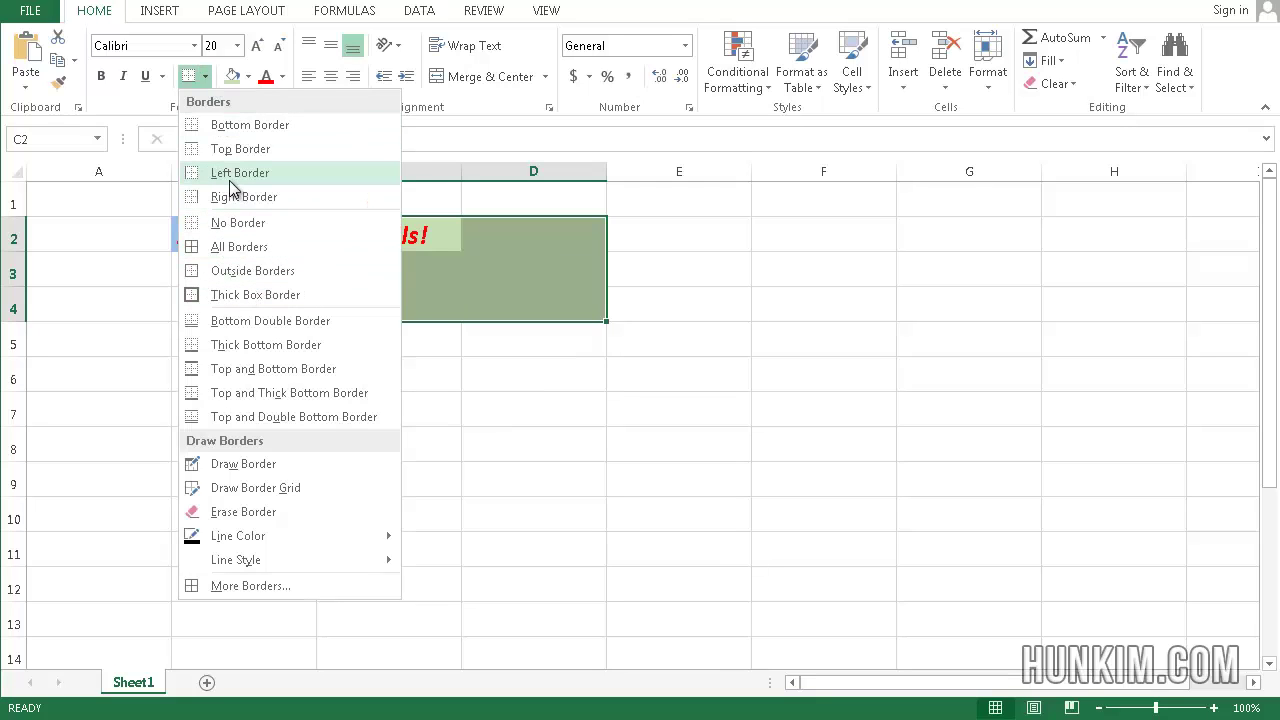
left_click(235, 124)
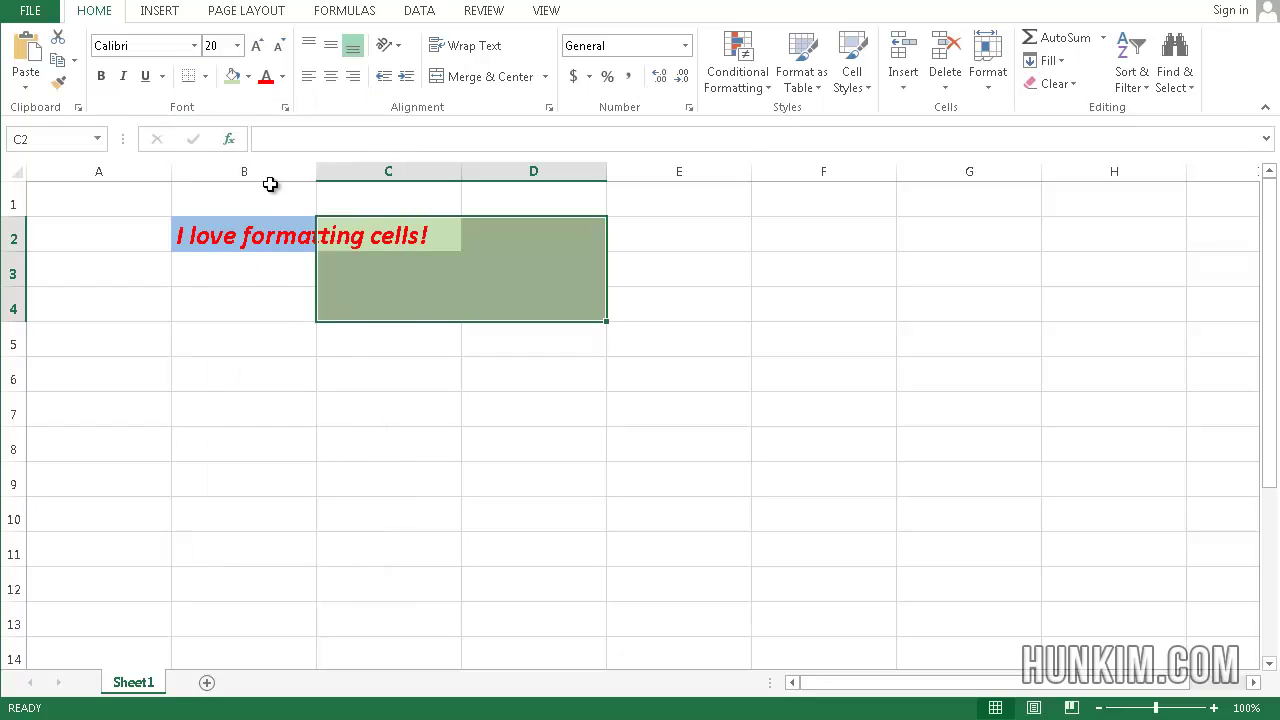
left_click(274, 301)
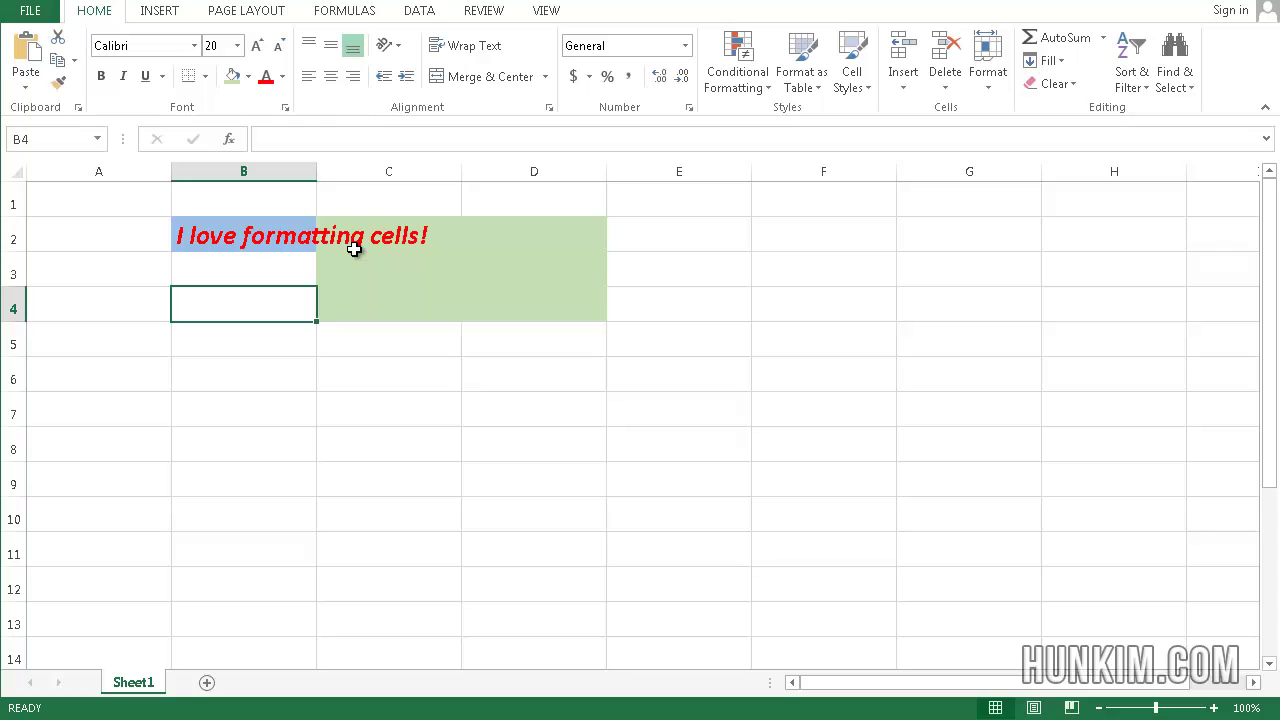
Apply a Thick Box Border around C2:D4
left_click_drag(354, 249, 530, 305)
left_click(205, 77)
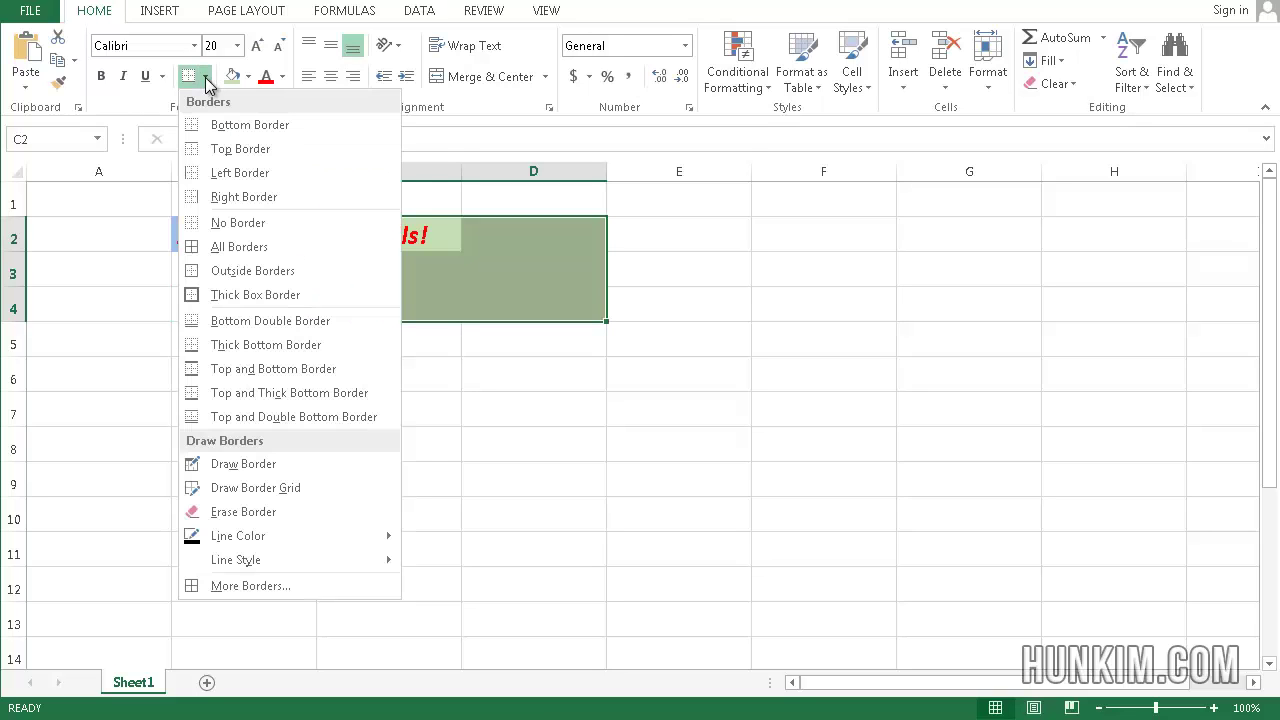
left_click(233, 298)
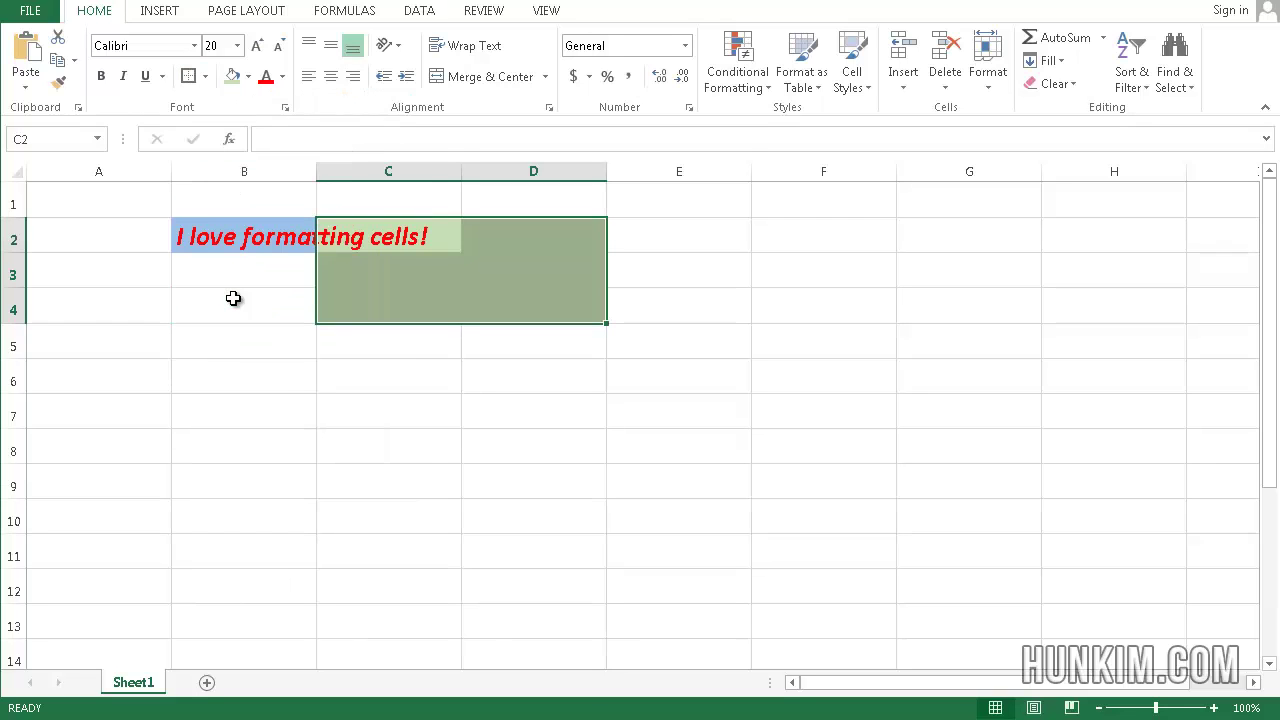
left_click(272, 382)
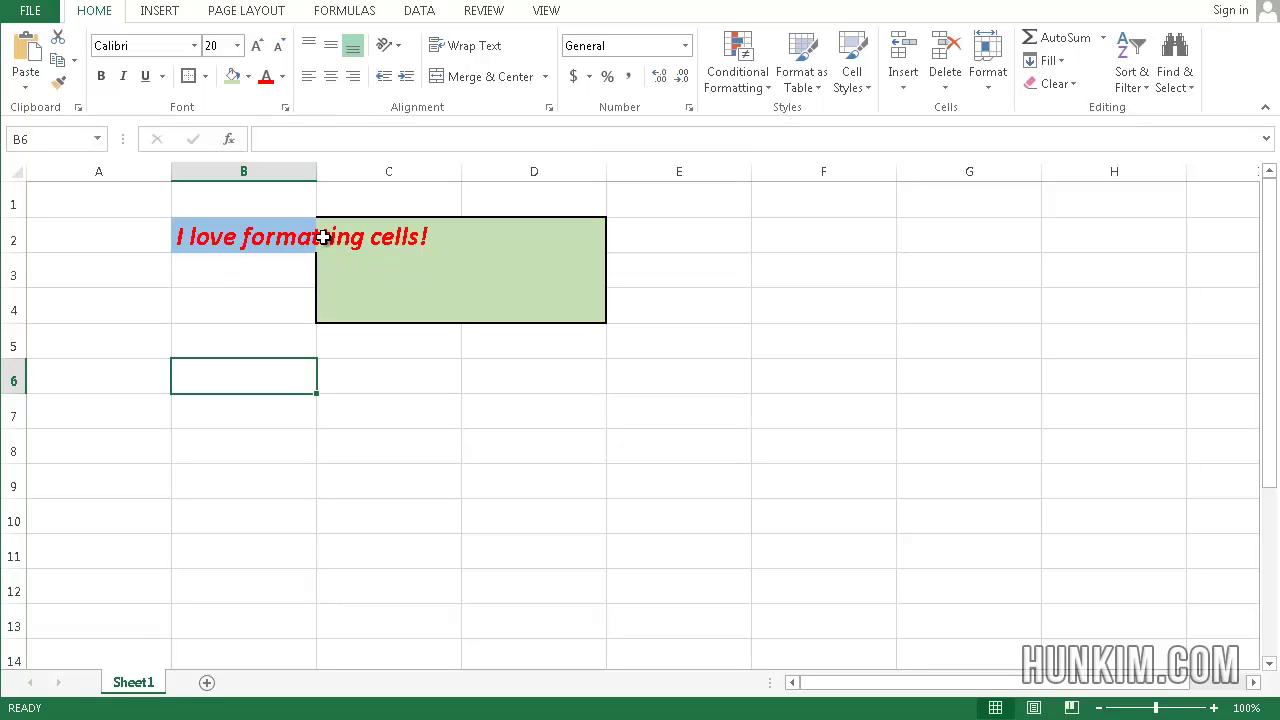
Use Clear All on A1:D4 to remove its text, fills and borders
mouse_move(149, 206)
left_mouse_down()
mouse_move(409, 297)
mouse_move(548, 315)
left_mouse_up()
left_click(1067, 85)
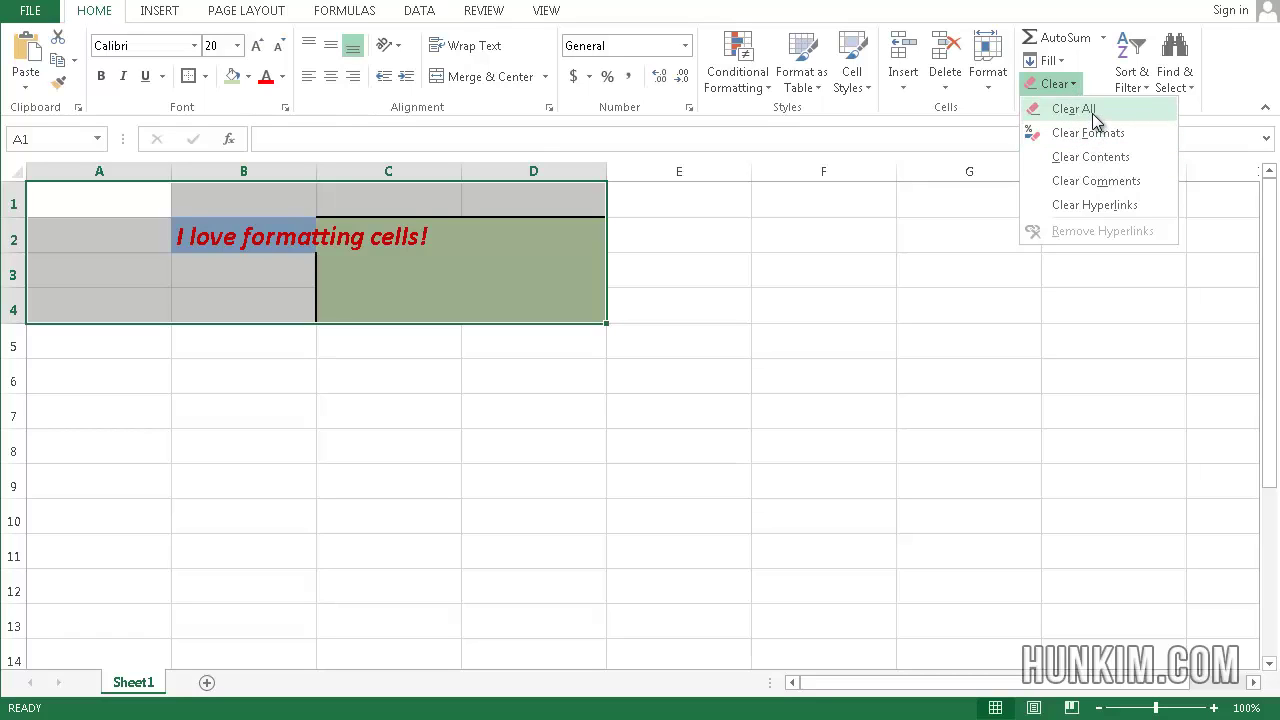
left_click(1093, 112)
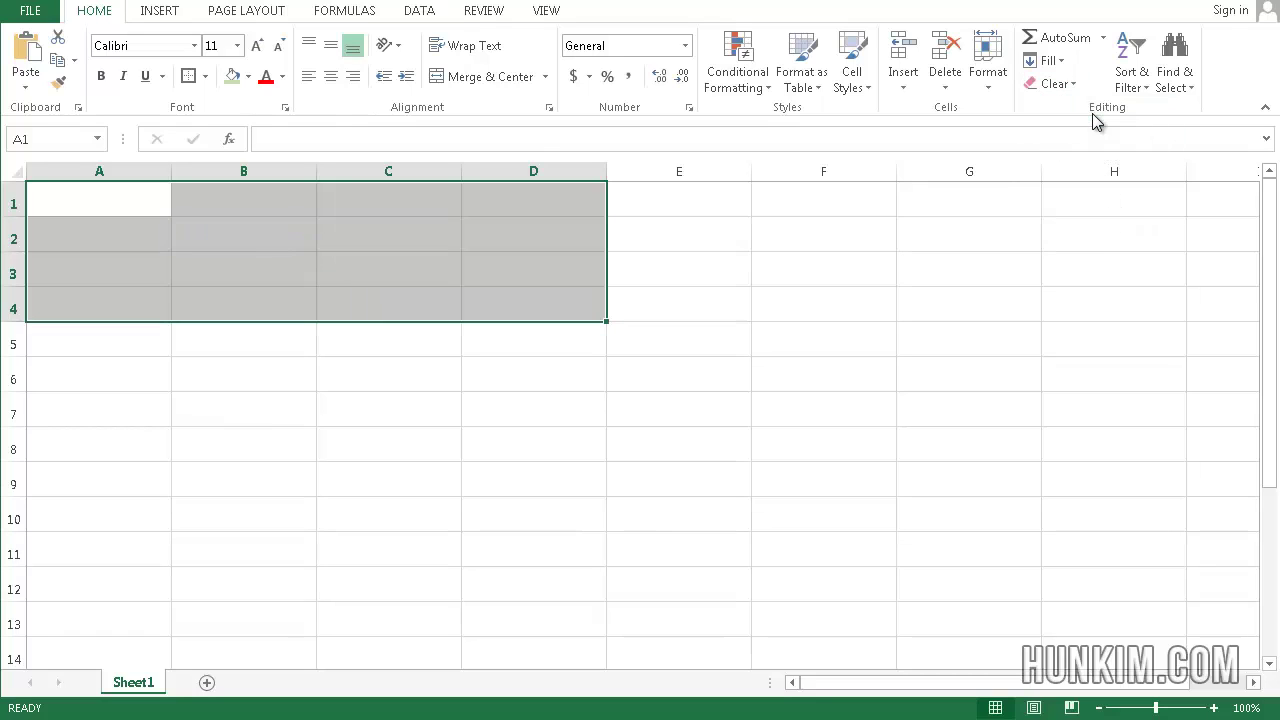
left_click(737, 234)
left_click(274, 298)
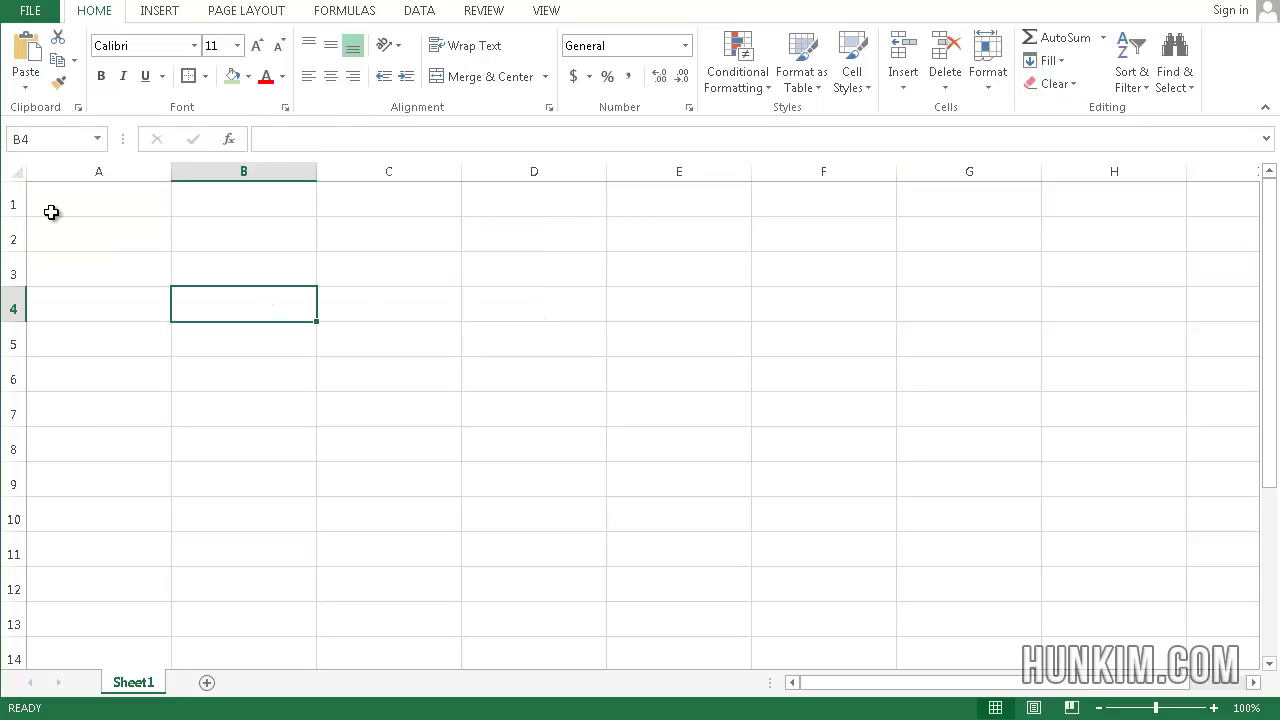
Set row 2's height from 26.25 to 50 points
left_click(13, 203)
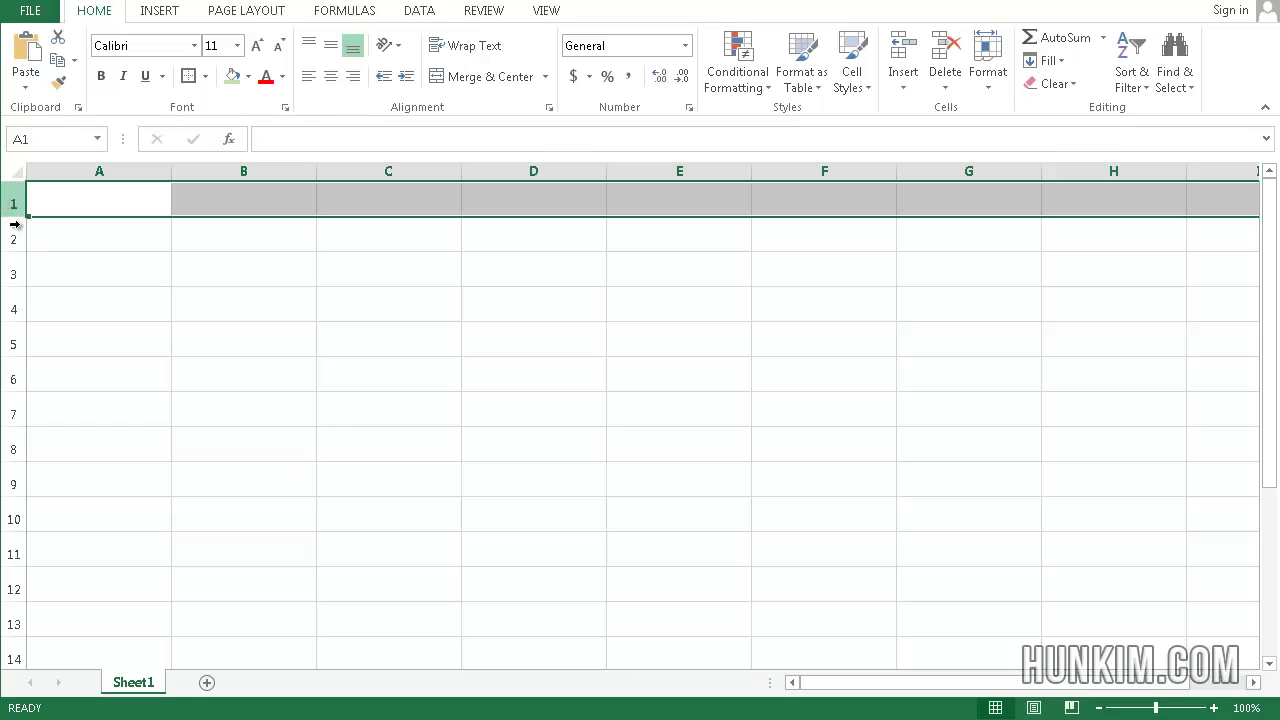
left_click(14, 234)
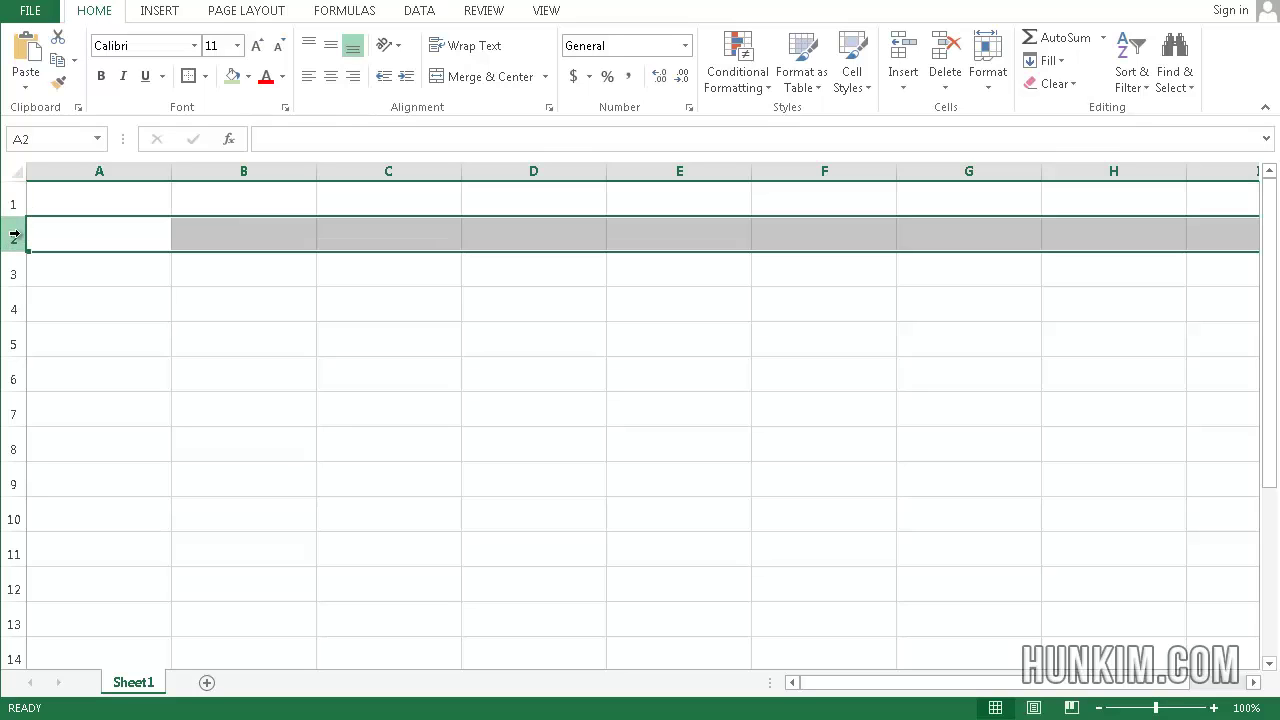
right_click(14, 234)
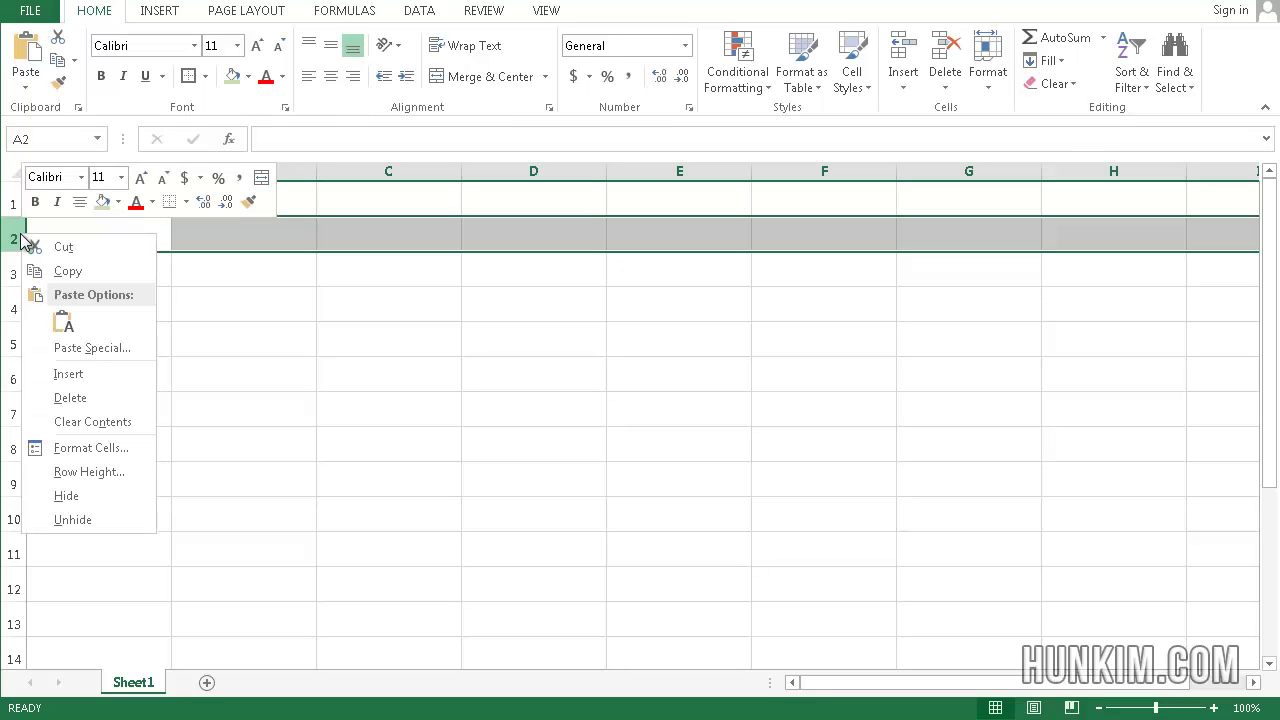
left_click(106, 471)
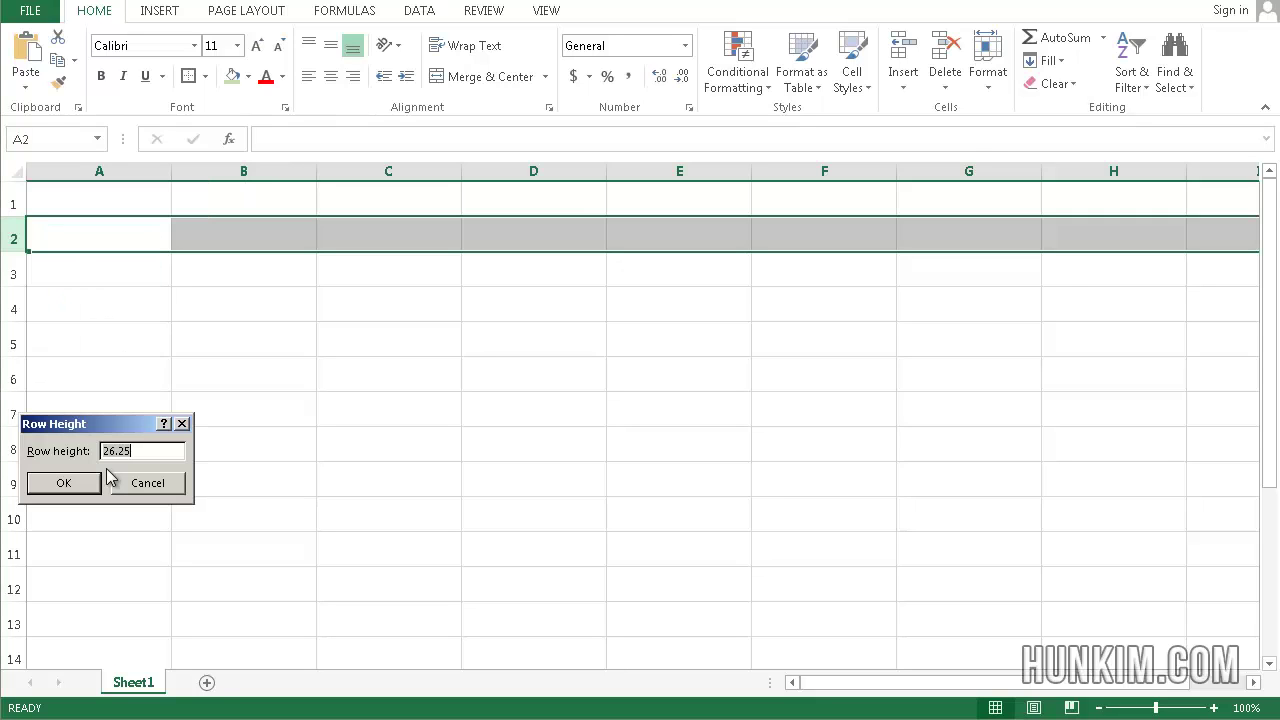
type("50")
key("Return")
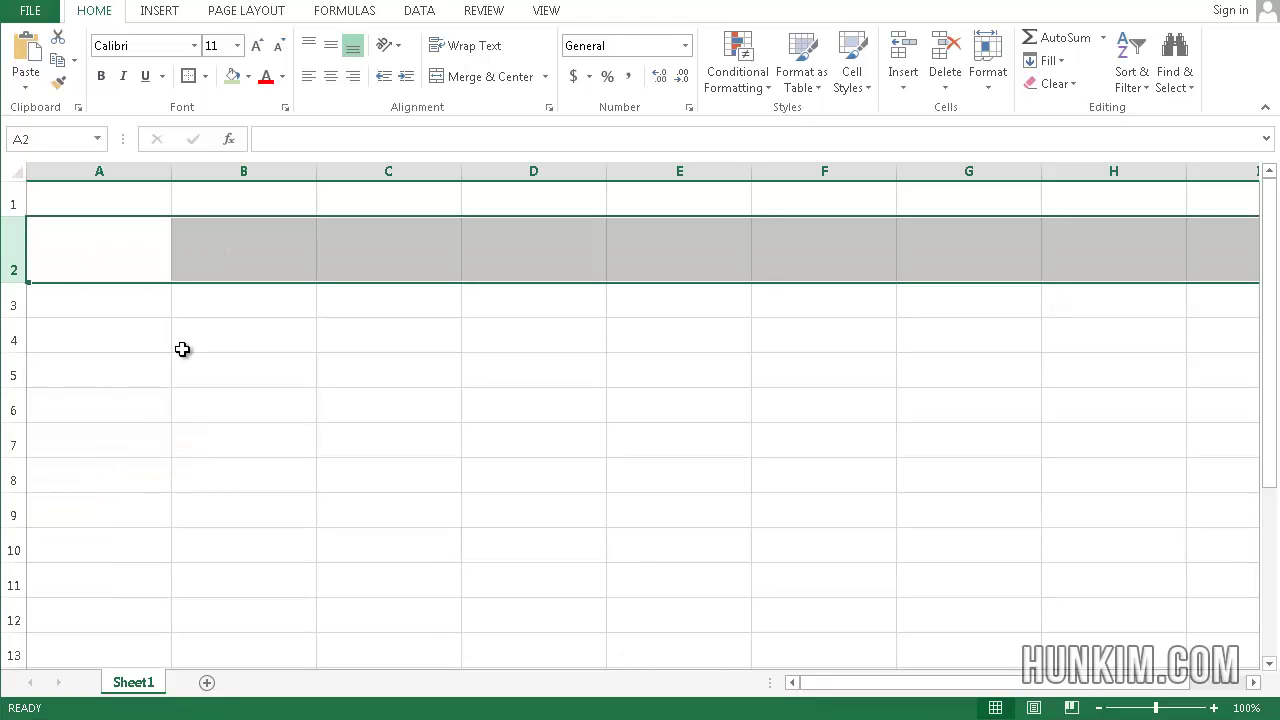
left_click(181, 348)
left_click(111, 310)
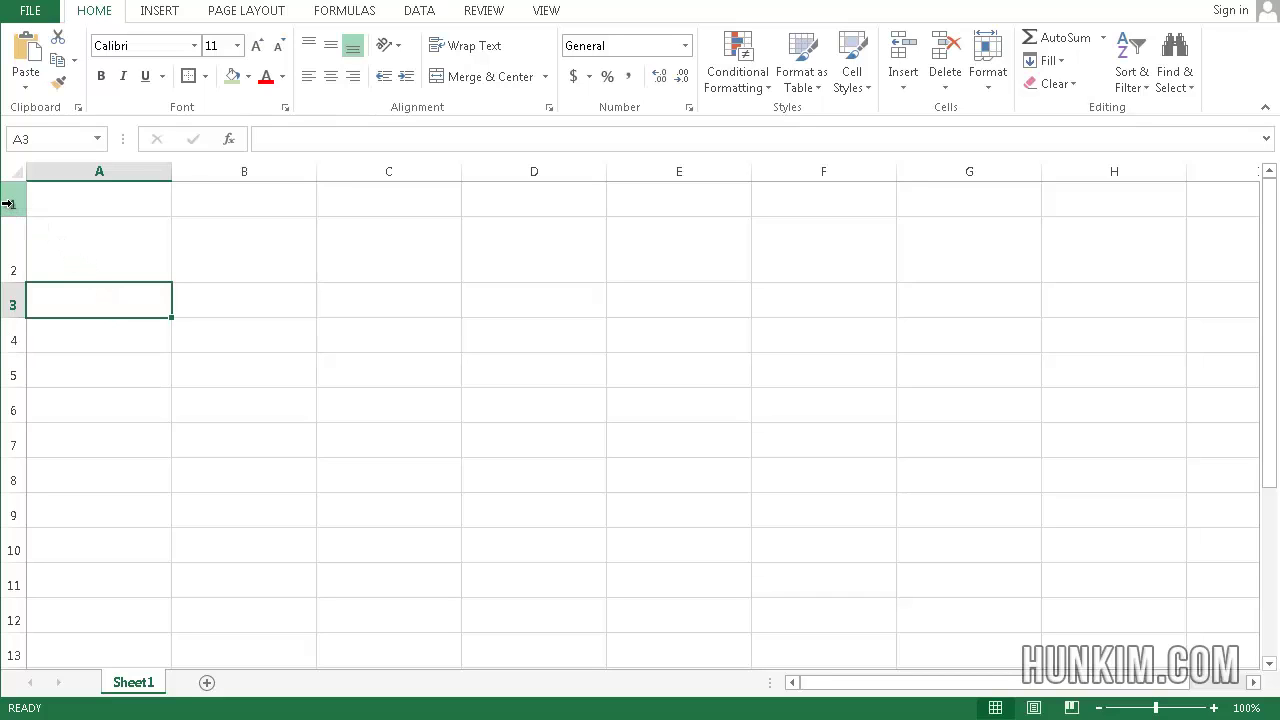
Set rows 1 through 5 to a row height of 10
left_click_drag(8, 203, 32, 382)
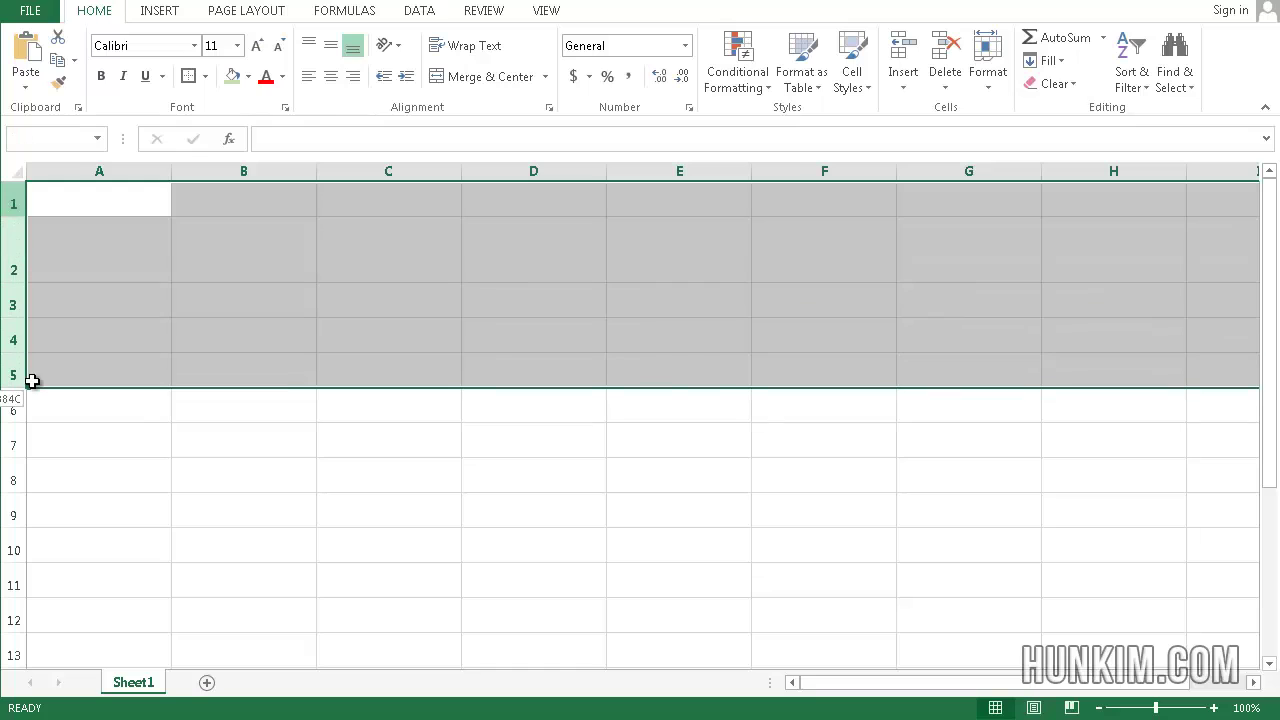
right_click(8, 337)
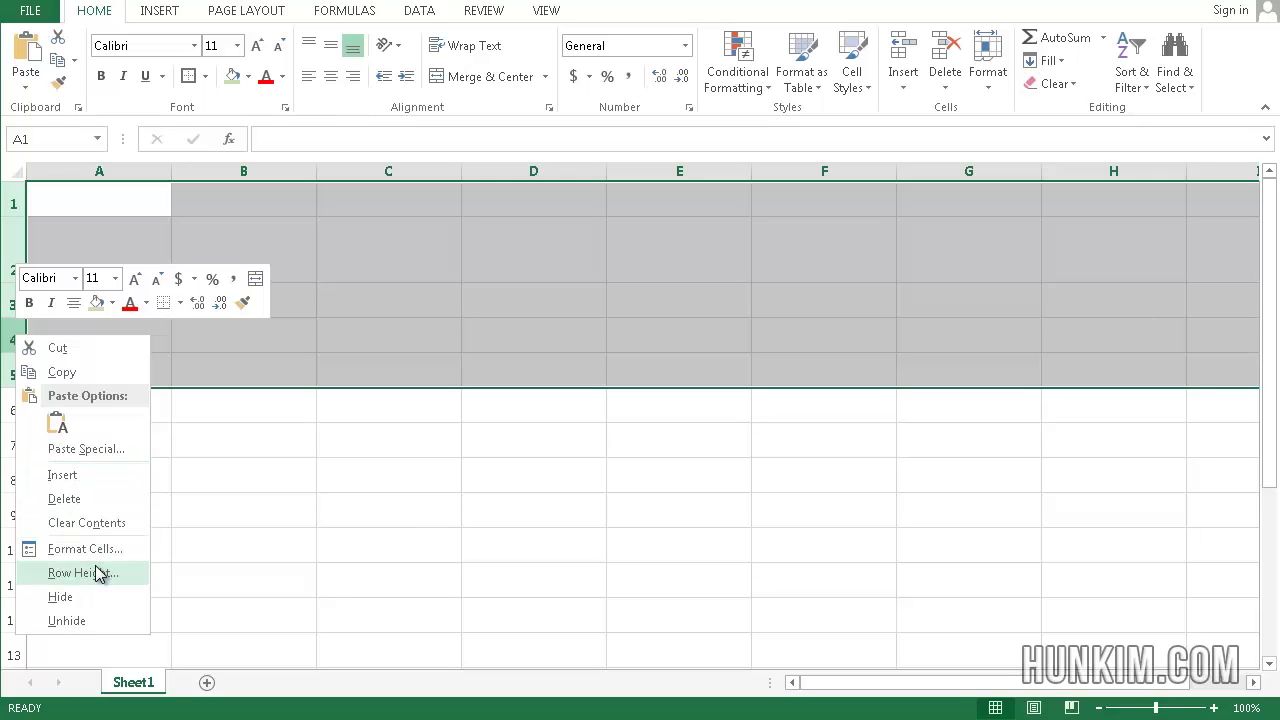
left_click(96, 573)
type("10")
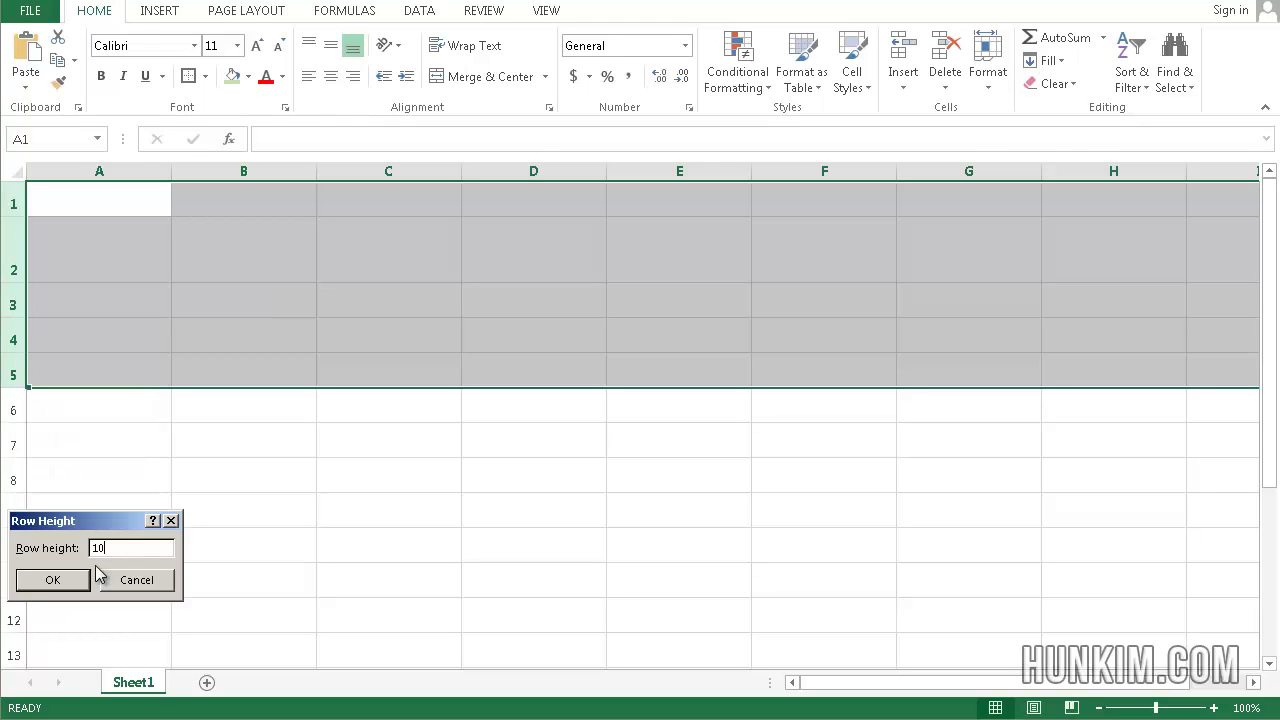
key("Return")
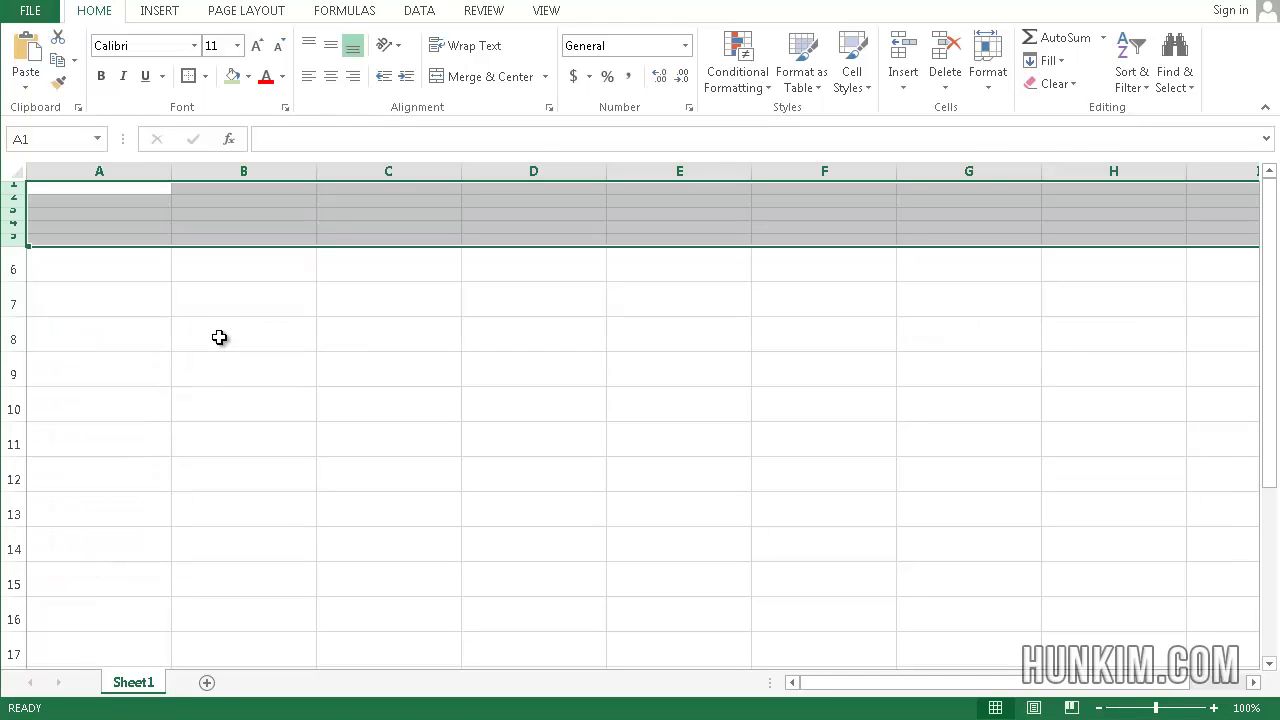
left_click(245, 295)
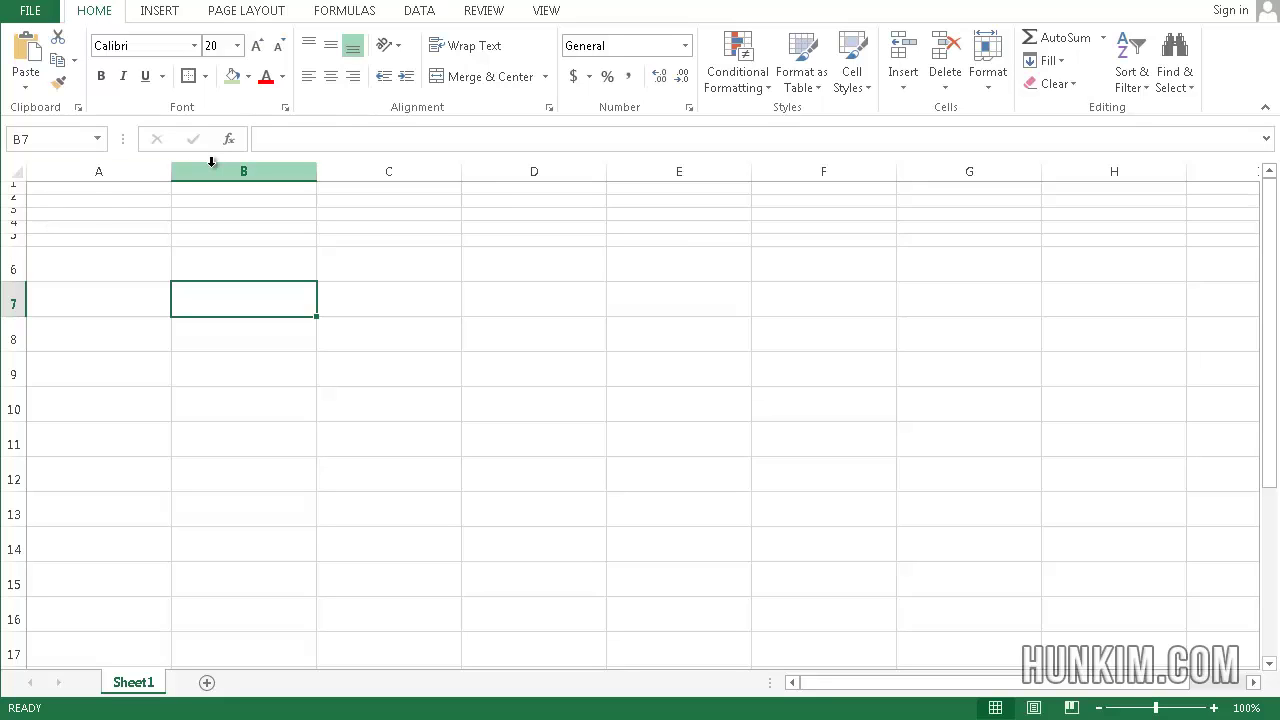
Set columns B and C to a column width of 10
mouse_move(210, 162)
left_mouse_down()
mouse_move(445, 171)
mouse_move(418, 168)
left_mouse_up()
right_click(418, 180)
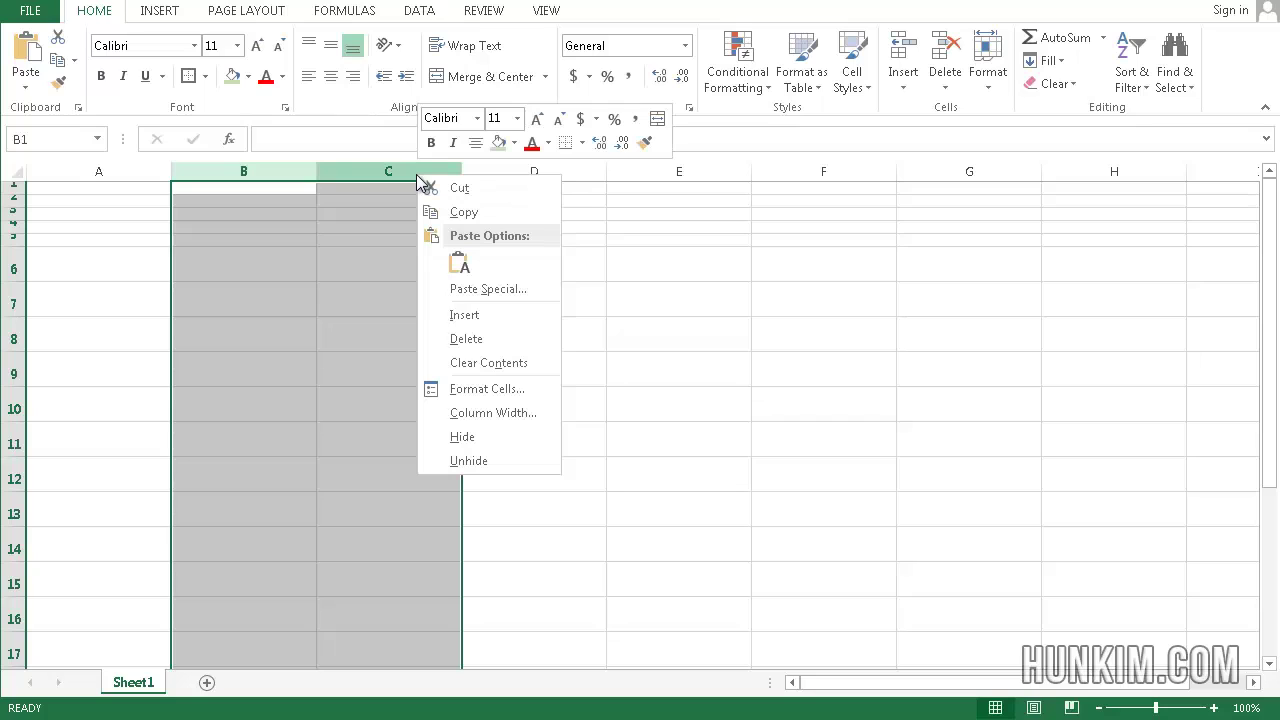
left_click(479, 413)
type("10")
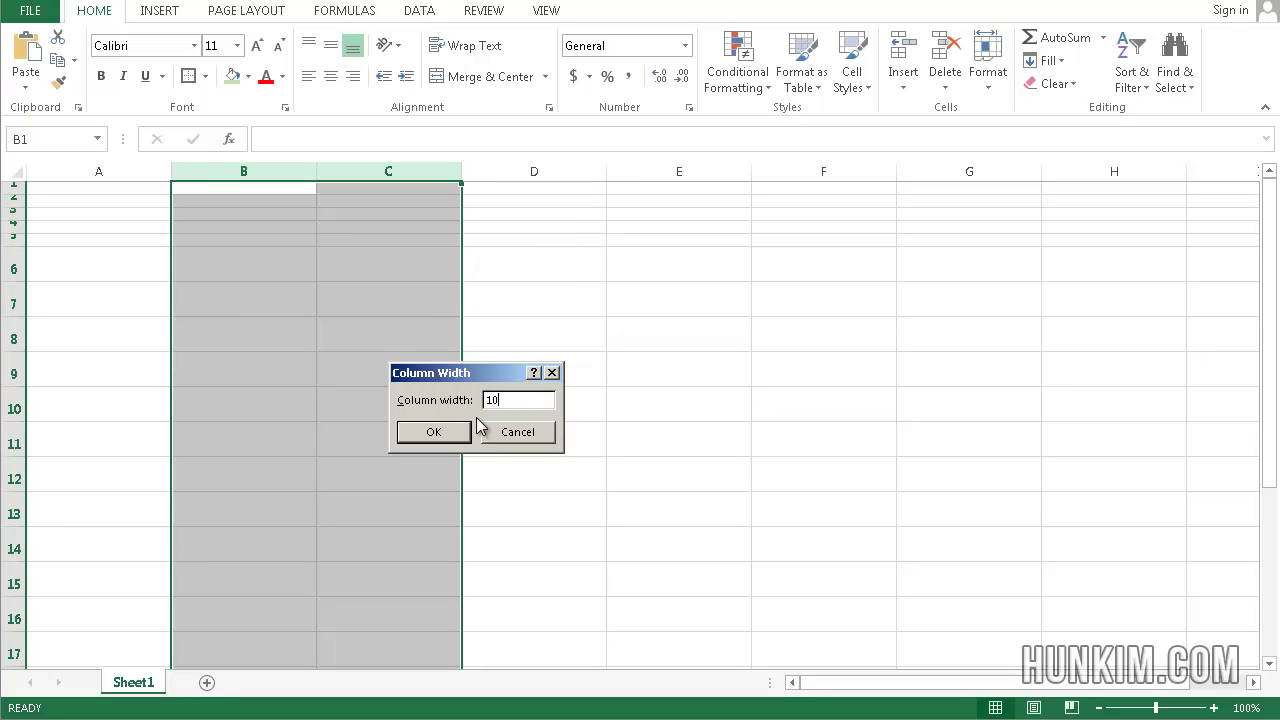
key("Return")
left_click(434, 371)
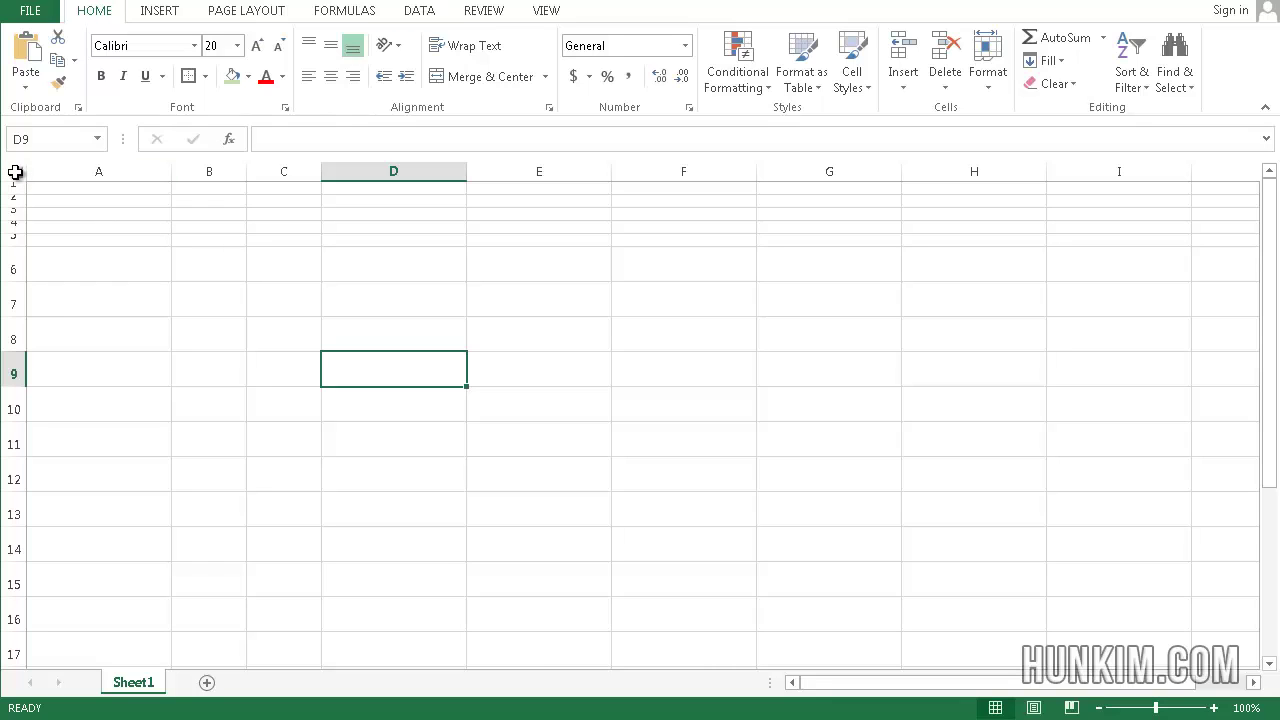
Select the whole sheet and set every column's width to 20
left_click(15, 172)
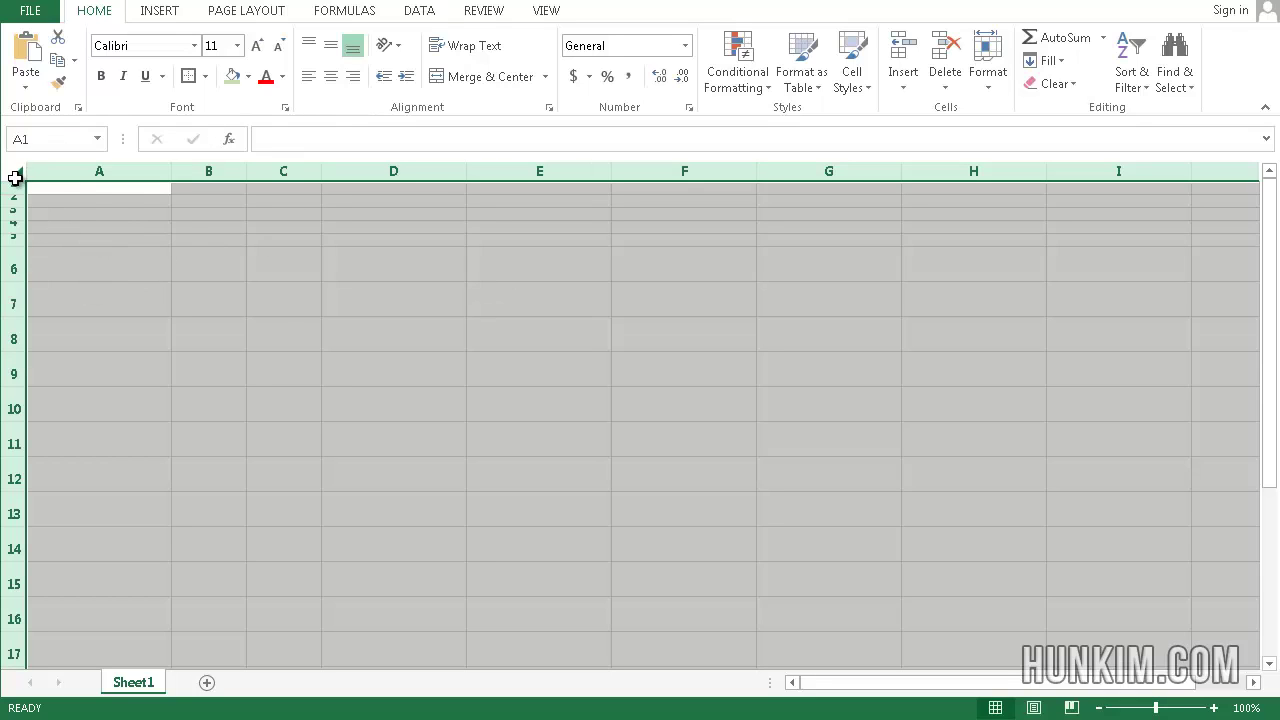
right_click(142, 167)
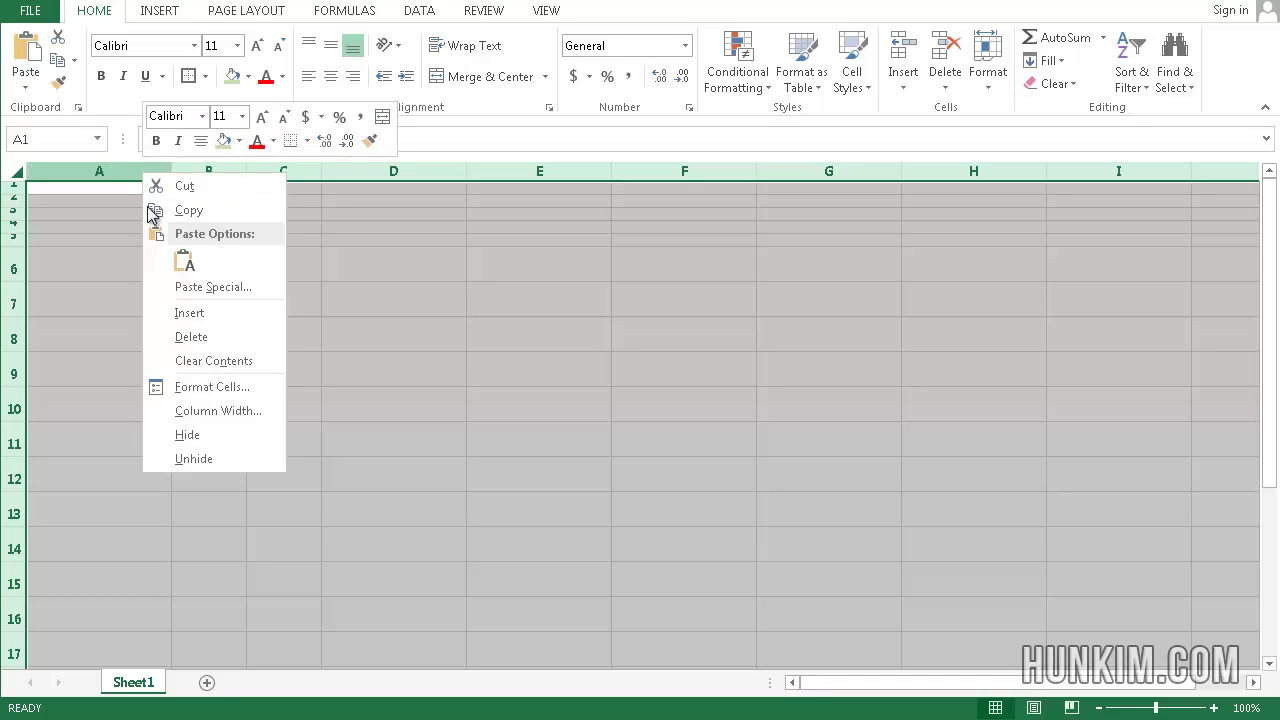
left_click(248, 419)
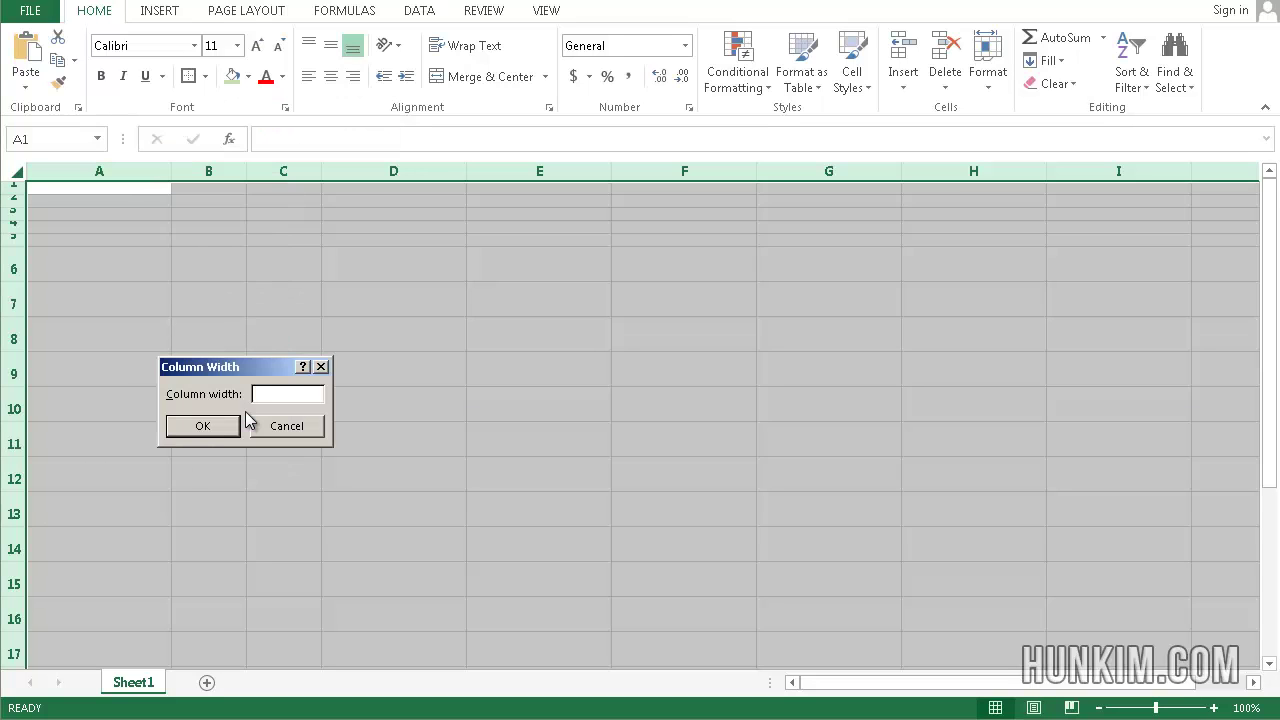
type("20")
key("Return")
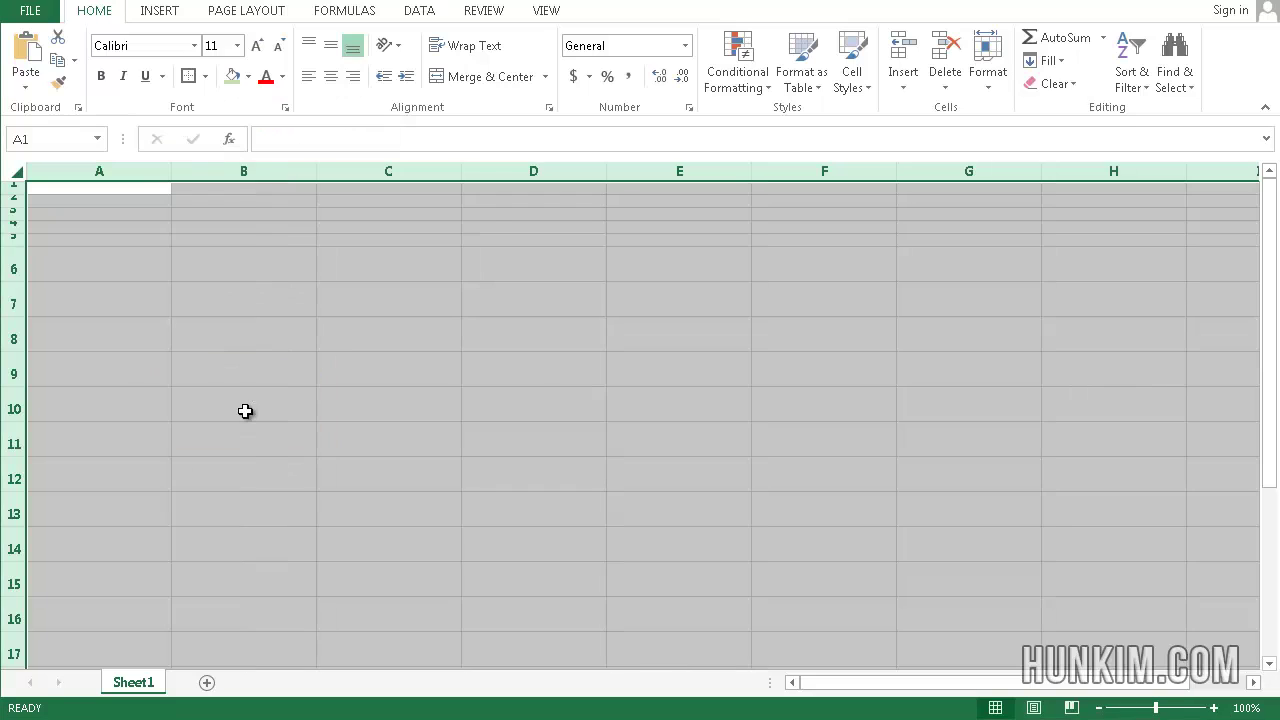
Set every row's height to 15
right_click(22, 342)
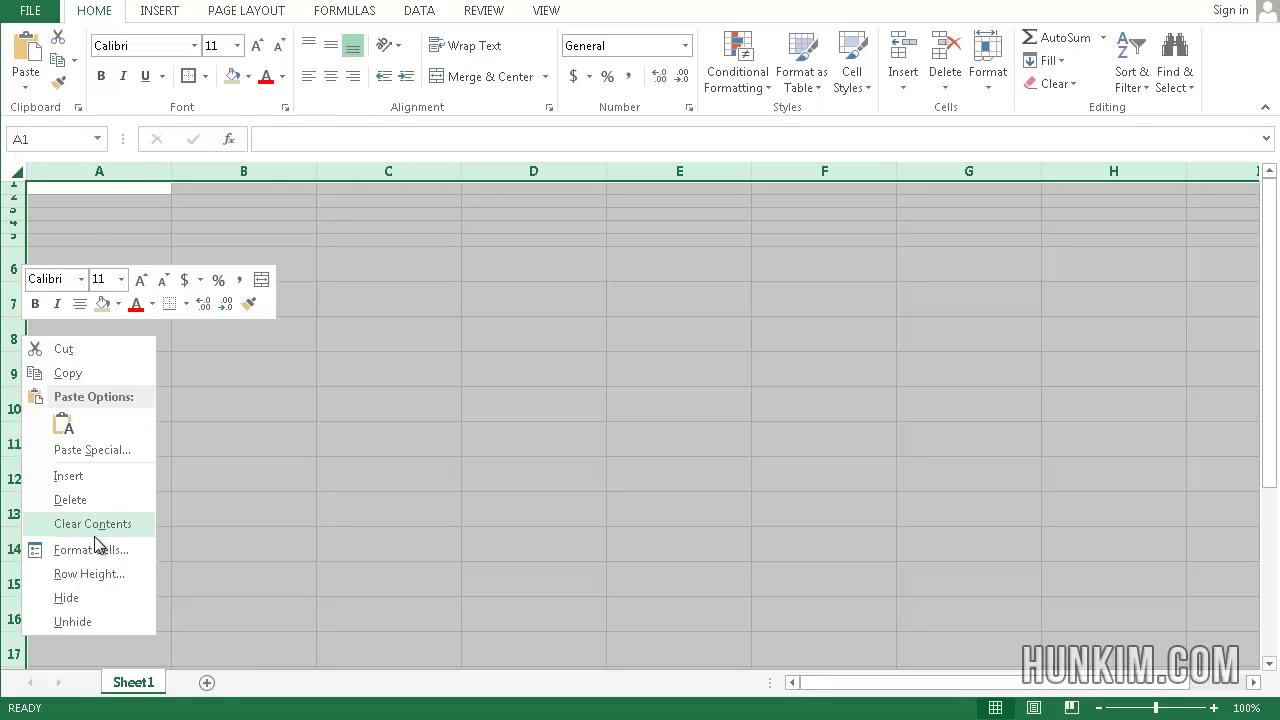
left_click(90, 574)
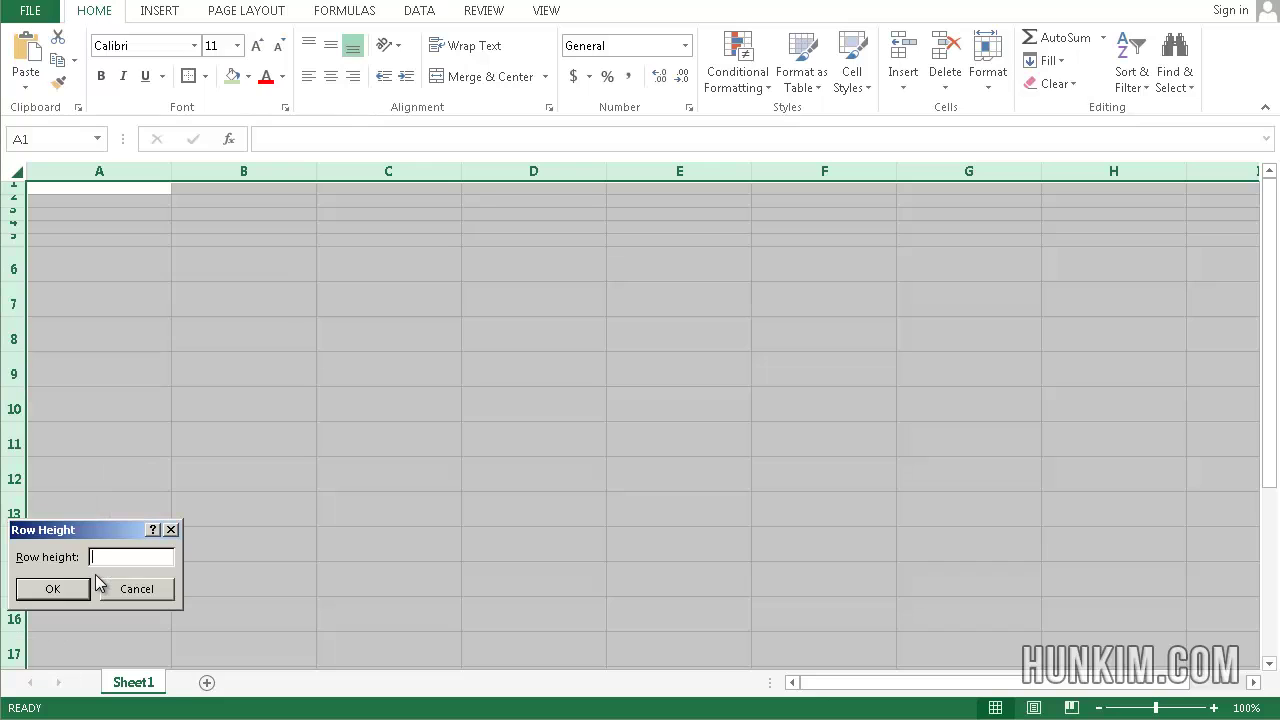
type("15")
key("Return")
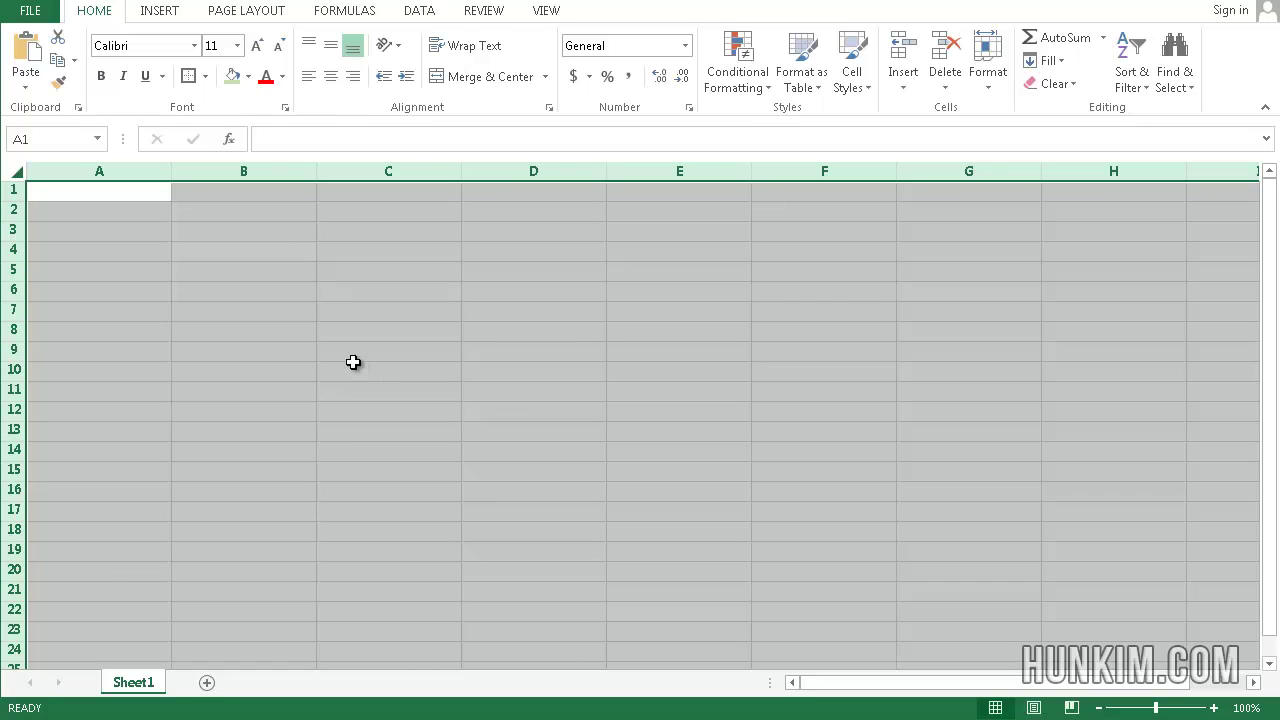
Change all row heights to 30, then move the active cell to row 2
right_click(5, 270)
left_click(97, 513)
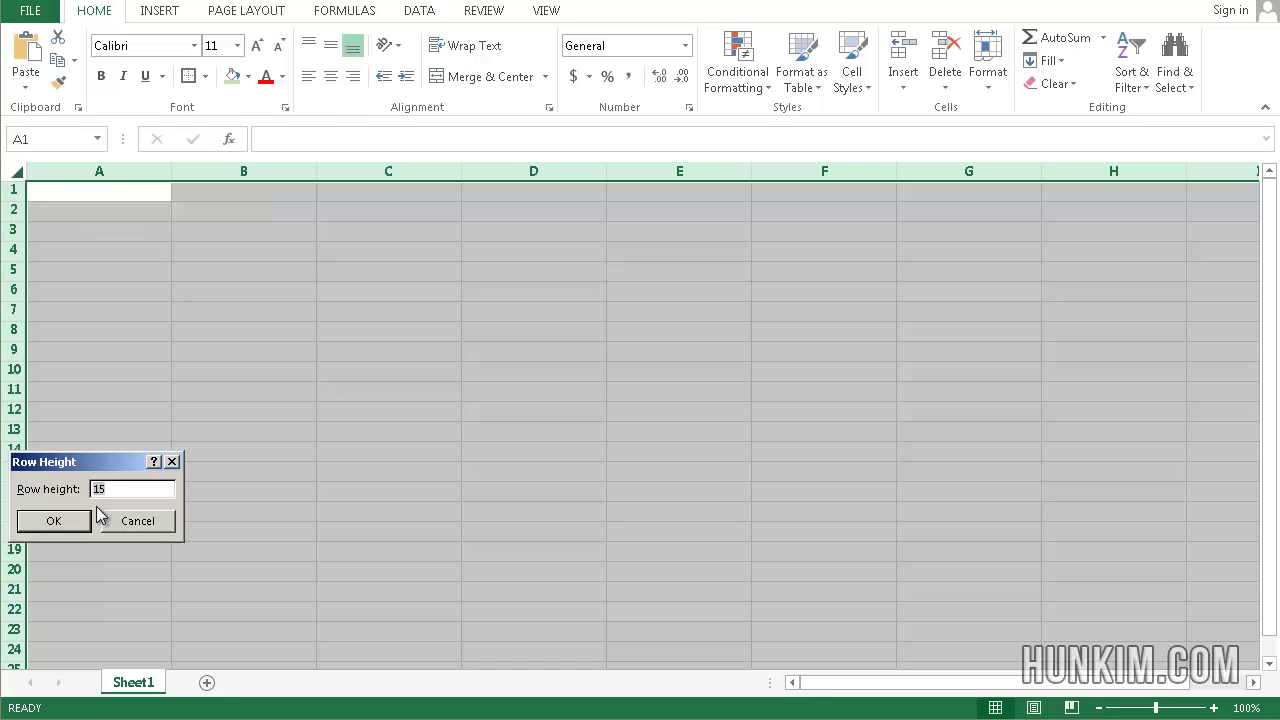
key("Return")
left_click(357, 306)
key("Up")
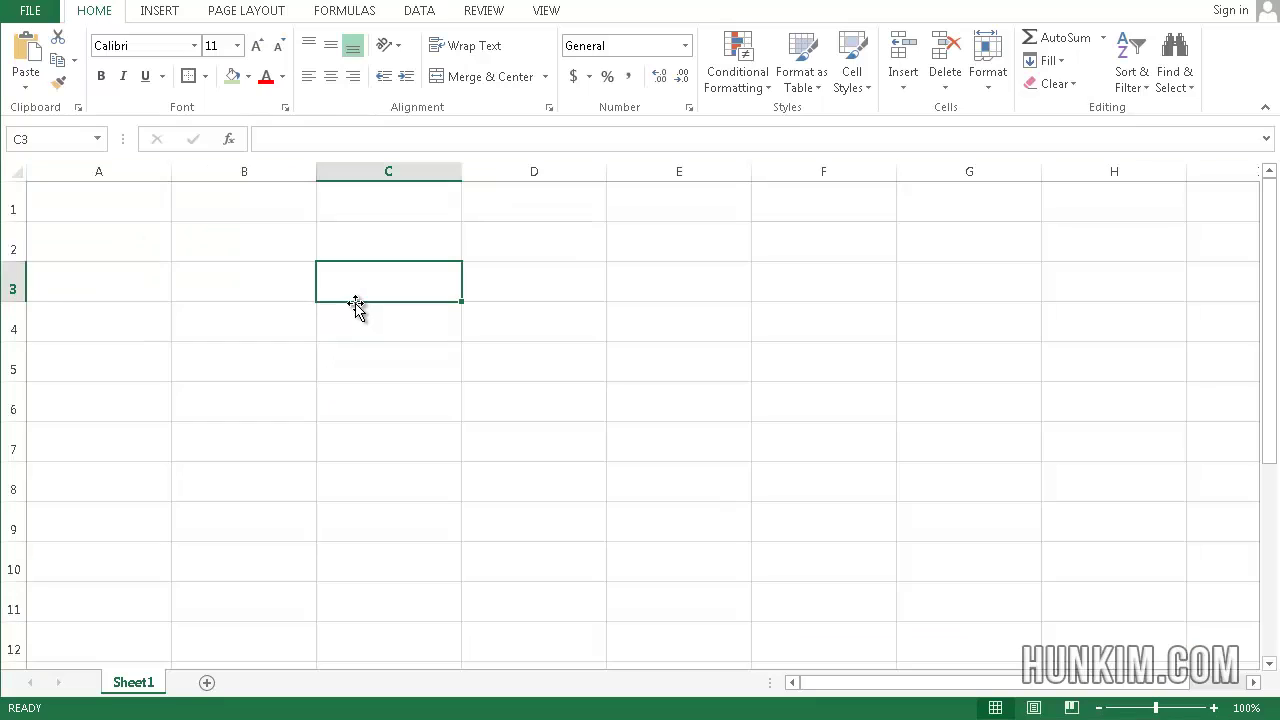
key("Up")
key("Right")
key("Right")
key("Right")
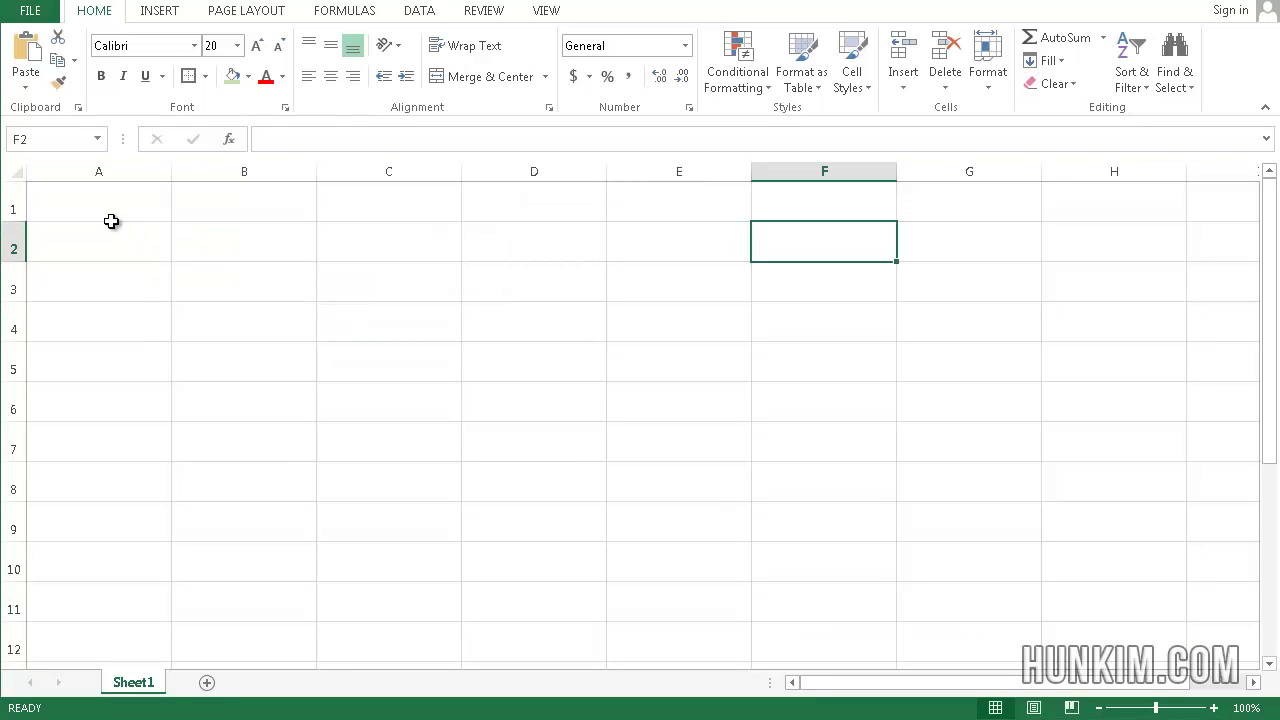
left_click(15, 172)
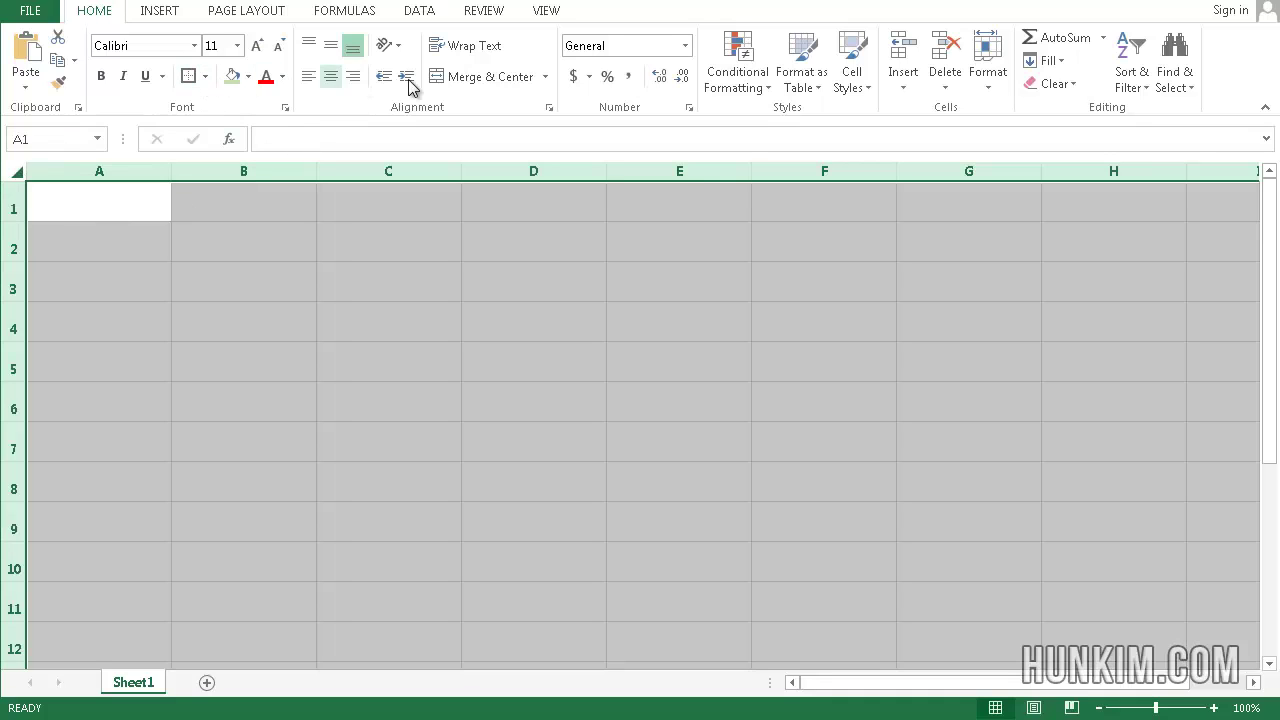
left_click(205, 77)
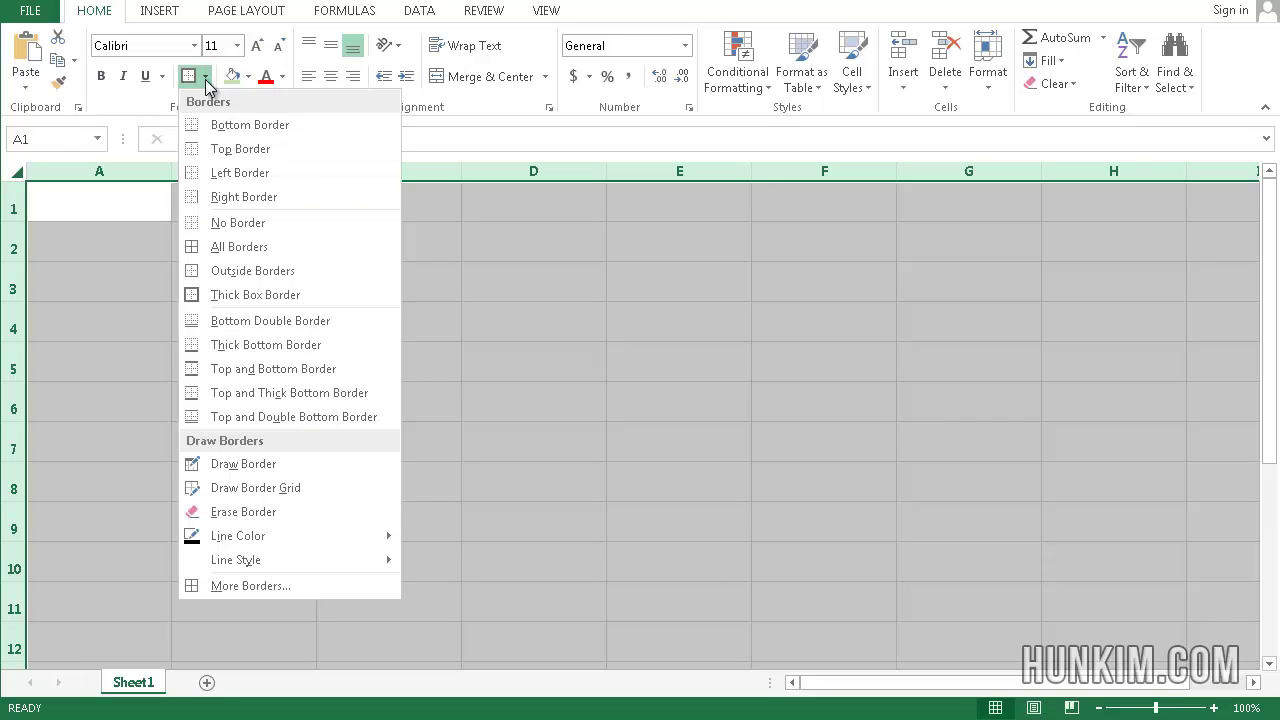
left_click(233, 258)
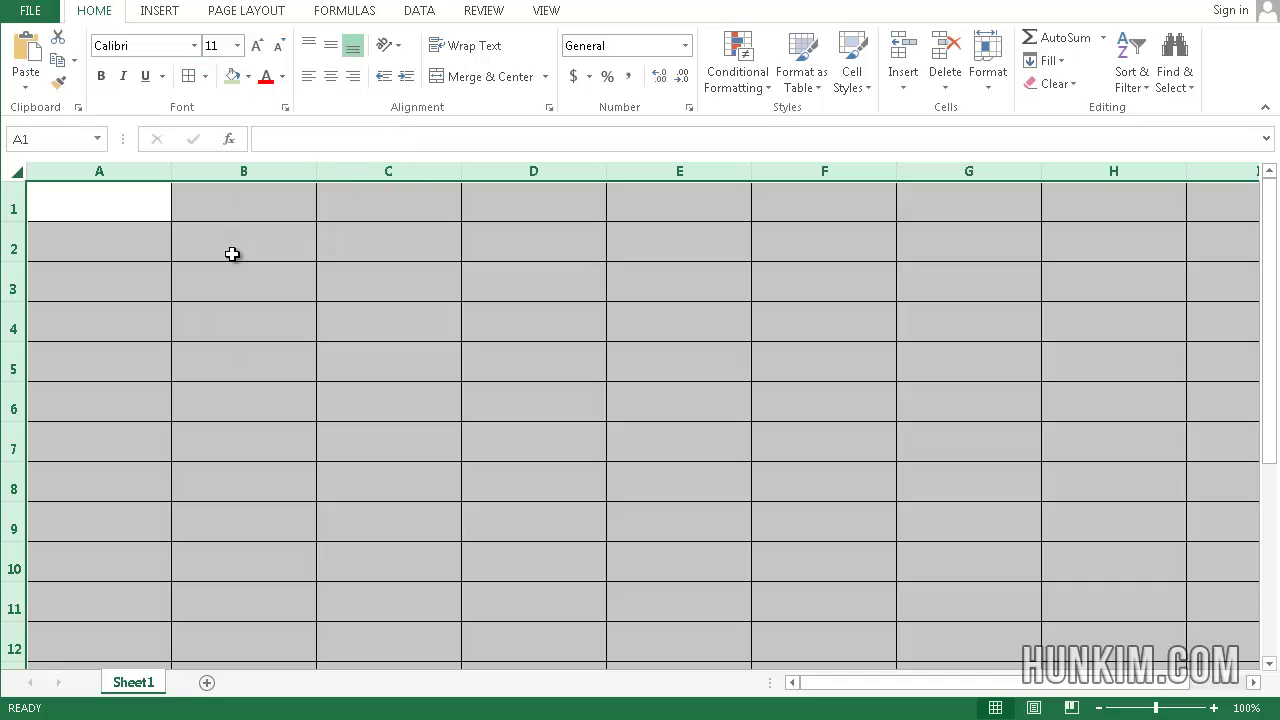
left_click(377, 306)
key("Right")
key("Right")
key("Right")
key("Left")
key("Left")
key("Left")
key("ctrl+a")
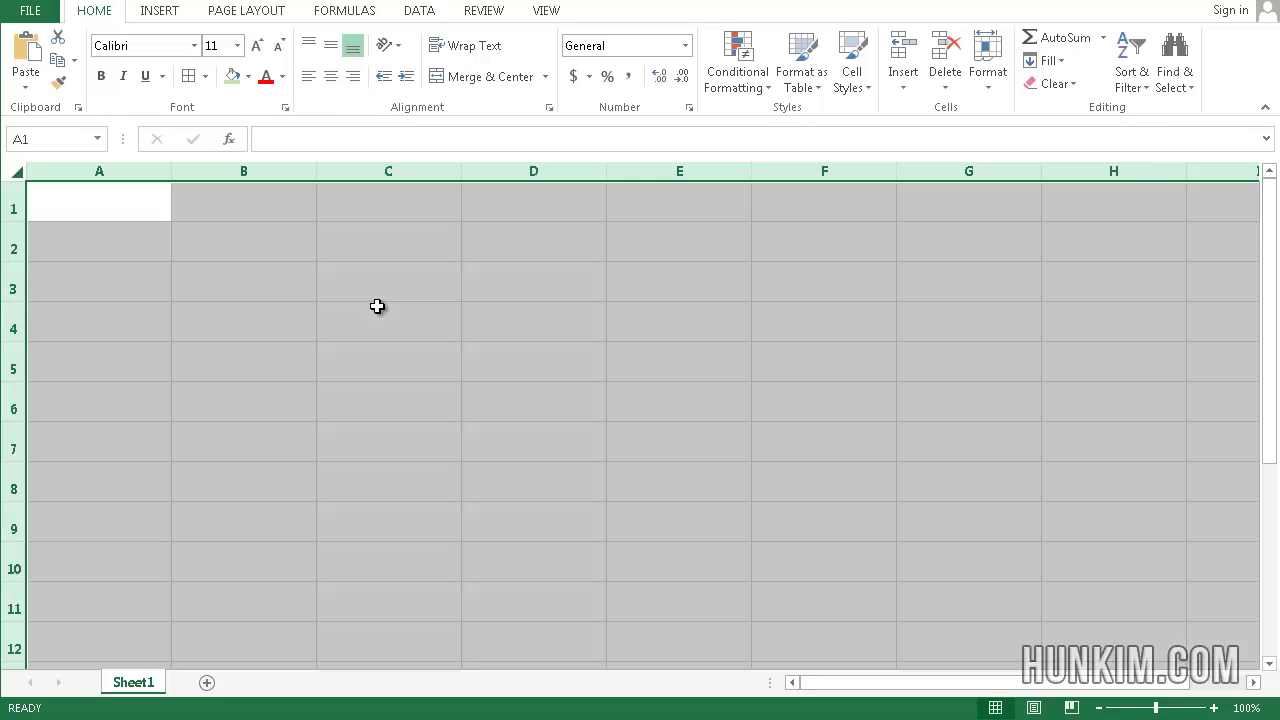
left_click(377, 306)
Select the entire row 2 and fill it with Standard Yellow
left_click(258, 252)
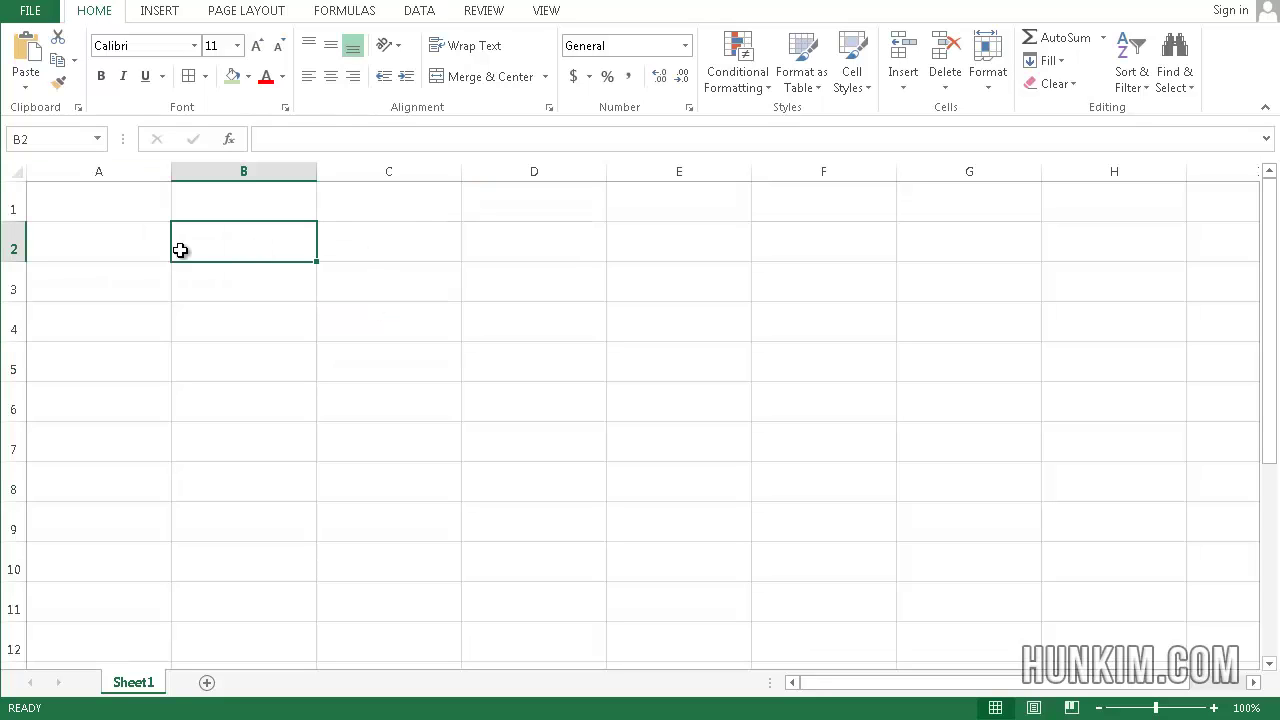
left_click_drag(69, 249, 526, 231)
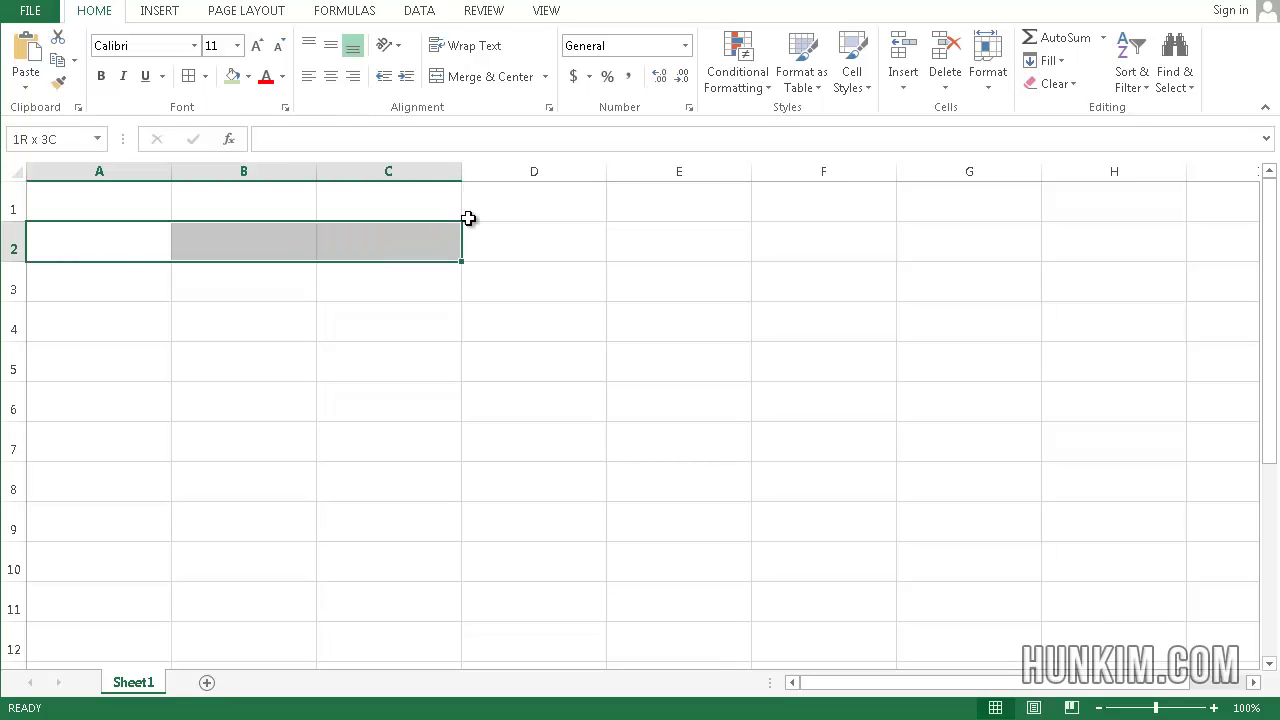
left_click(474, 289)
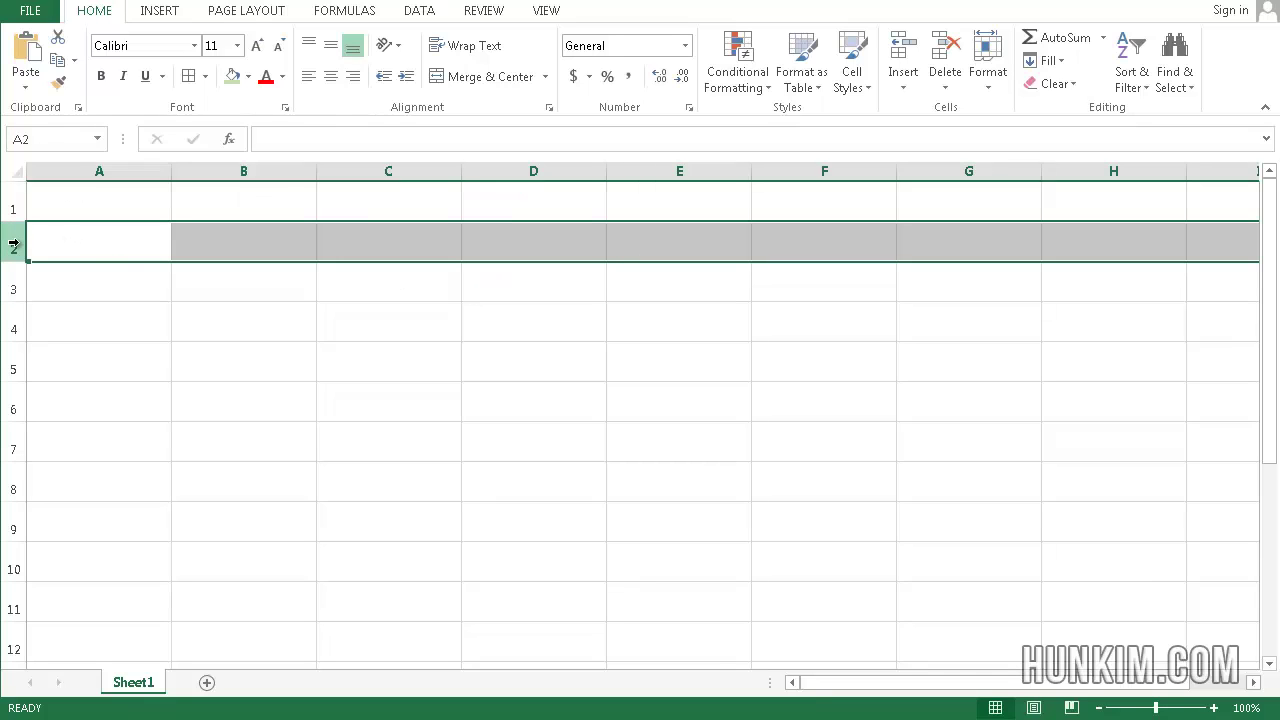
left_click(249, 79)
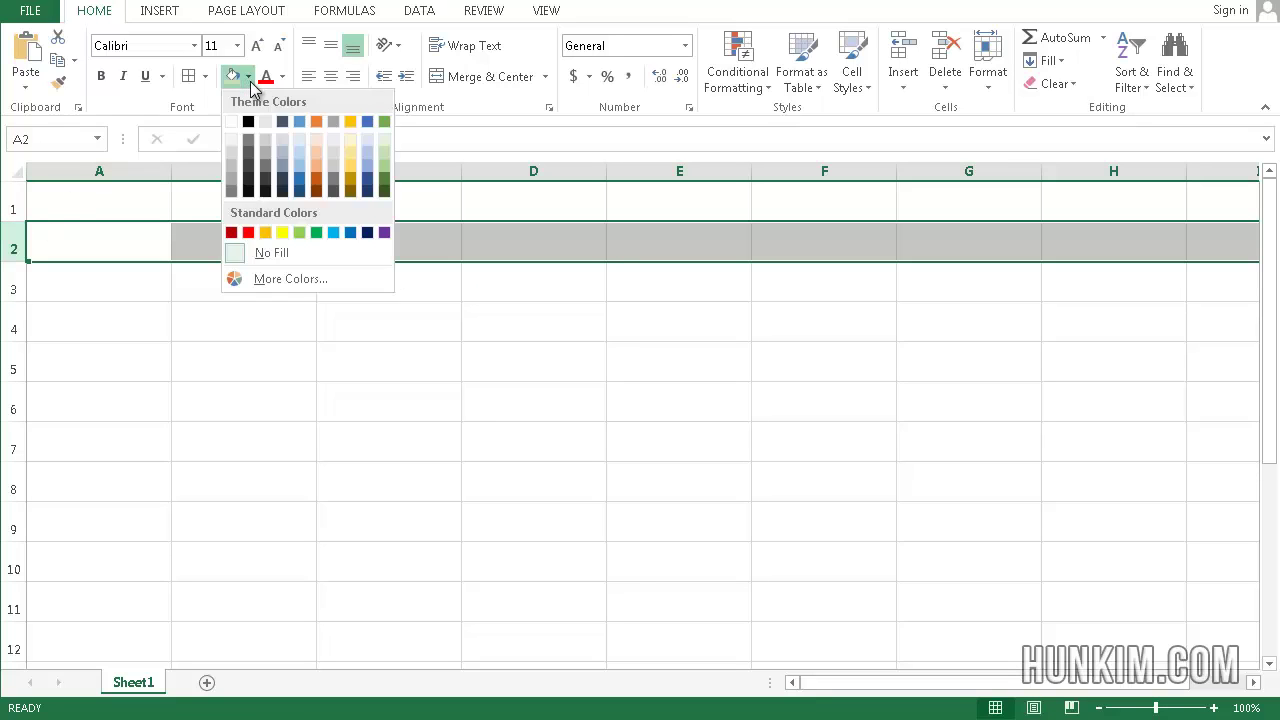
left_click(282, 232)
left_click(300, 285)
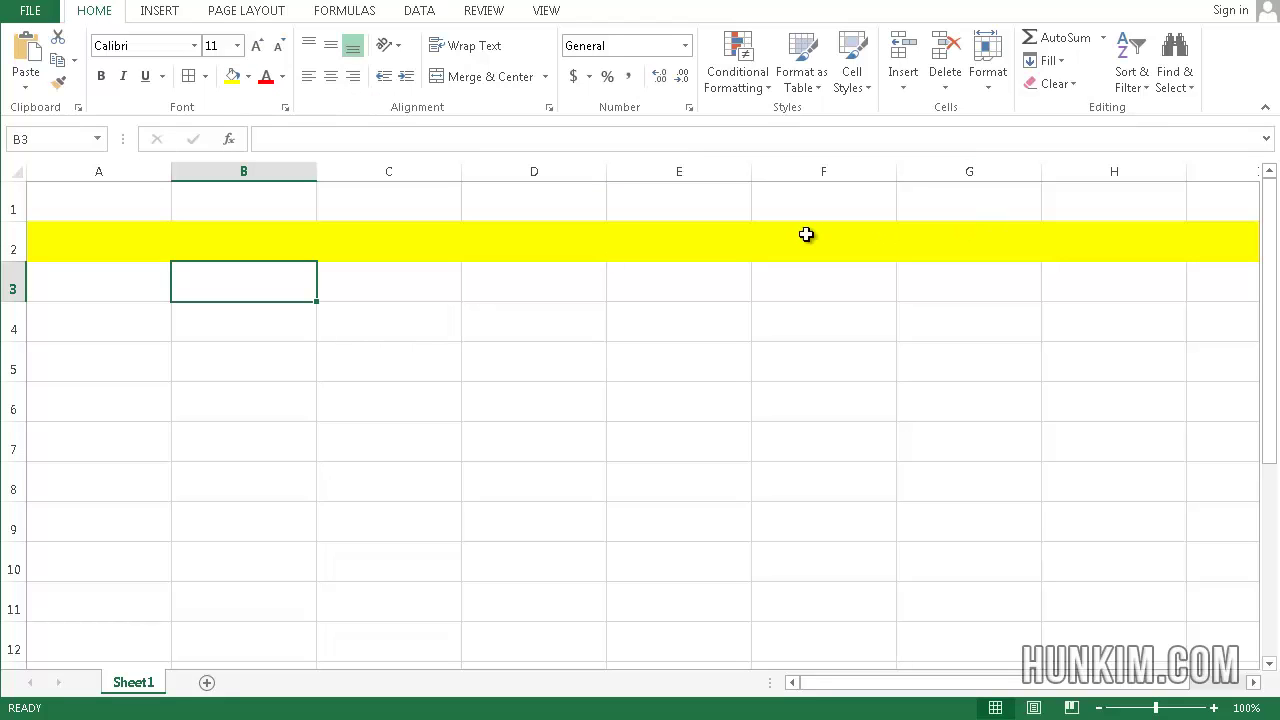
left_click(848, 254)
key("Right")
key("Right")
key("Right")
key("Right")
key("Right")
key("Right")
key("Right")
key("Right")
key("Right")
key("Right")
key("Right")
key("Right")
key("Right")
key("Right")
key("Right")
key("Right")
key("Right")
key("Right")
key("Right")
key("Right")
key("Right")
key("Left")
key("Left")
key("Left")
key("Left")
key("Right")
key("Right")
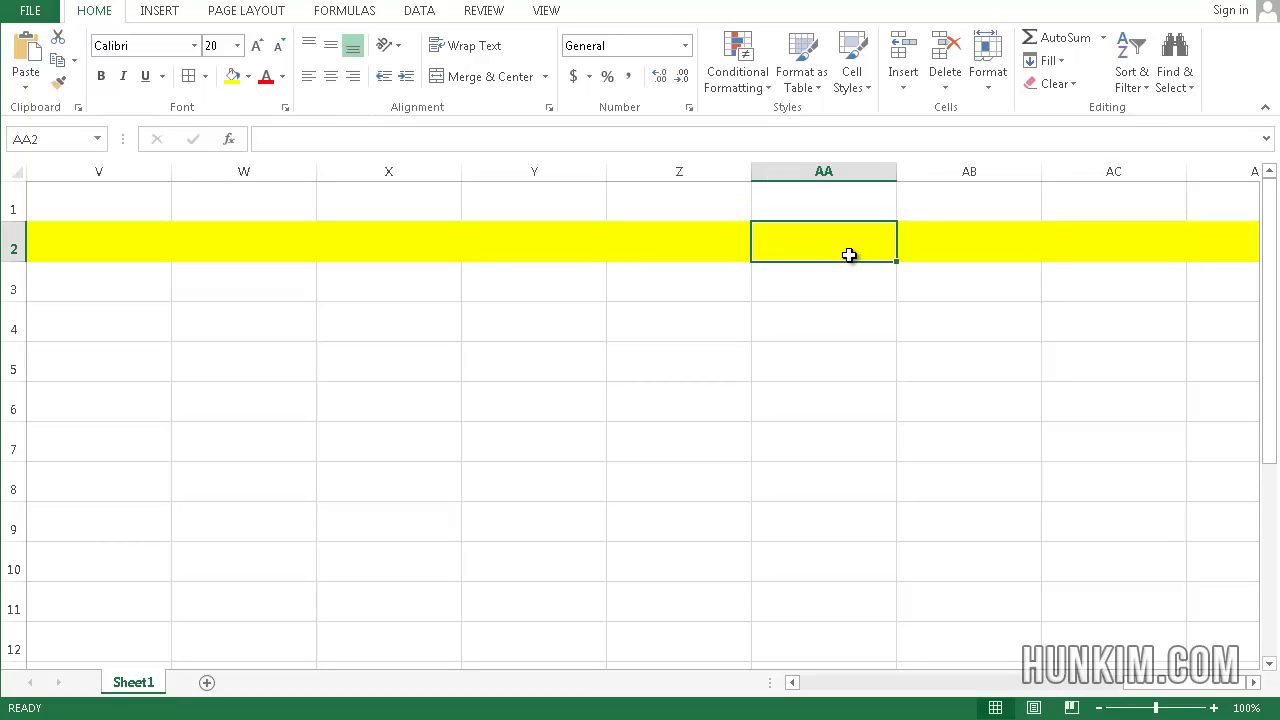
key("Right")
key("Right")
key("Right")
key("Right")
key("Right")
key("Right")
key("Right")
key("Right")
key("Right")
key("Right")
key("Right")
key("Right")
key("Left")
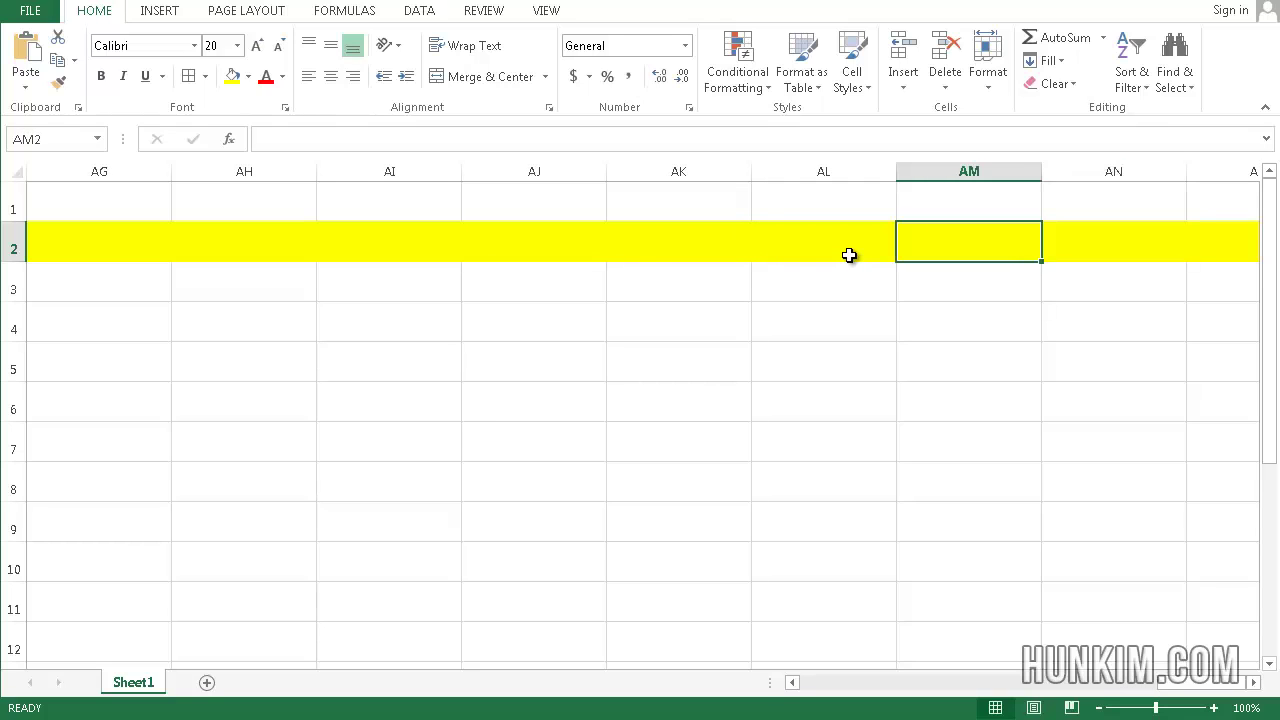
key("Left")
key("Left")
key("Left")
key("Left")
key("Left")
key("Left")
key("Left")
key("Left")
key("Left")
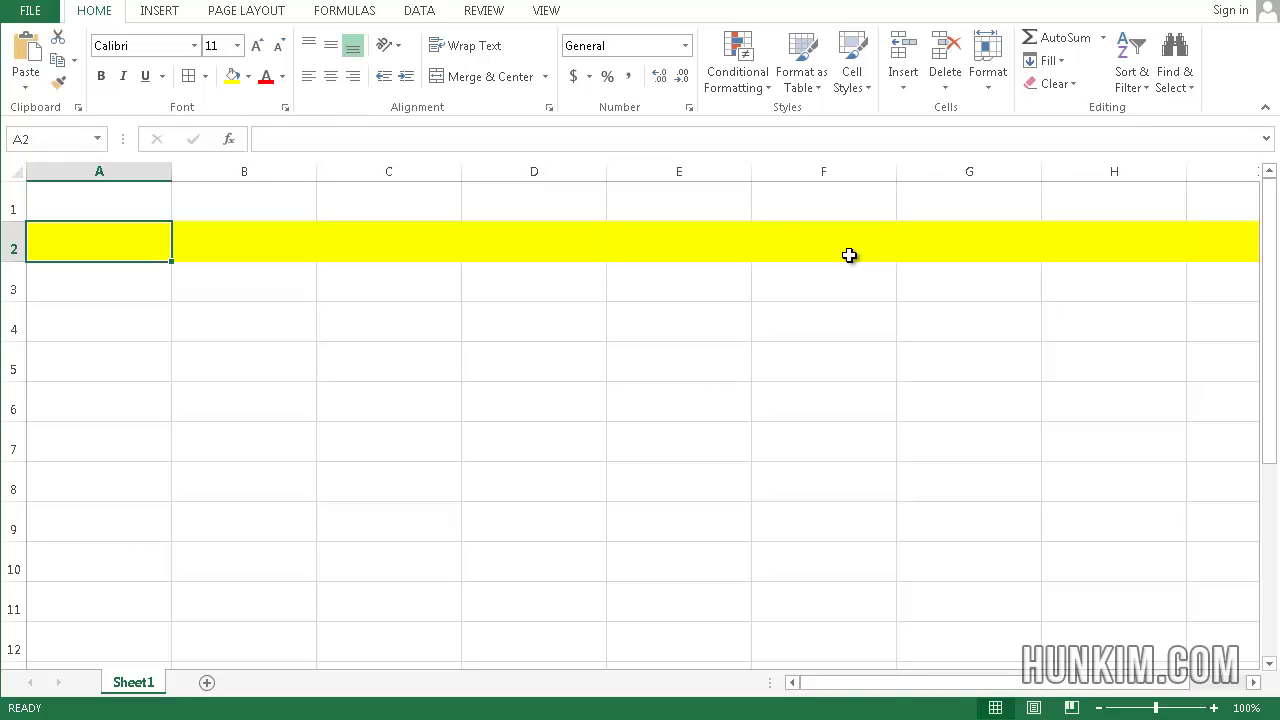
key("Down")
key("Down")
key("Down")
key("Down")
key("Down")
key("Down")
key("Down")
key("Down")
key("Down")
key("Down")
key("Down")
key("Down")
key("Down")
key("Down")
key("Down")
key("Down")
key("Up")
key("Up")
key("Up")
key("Up")
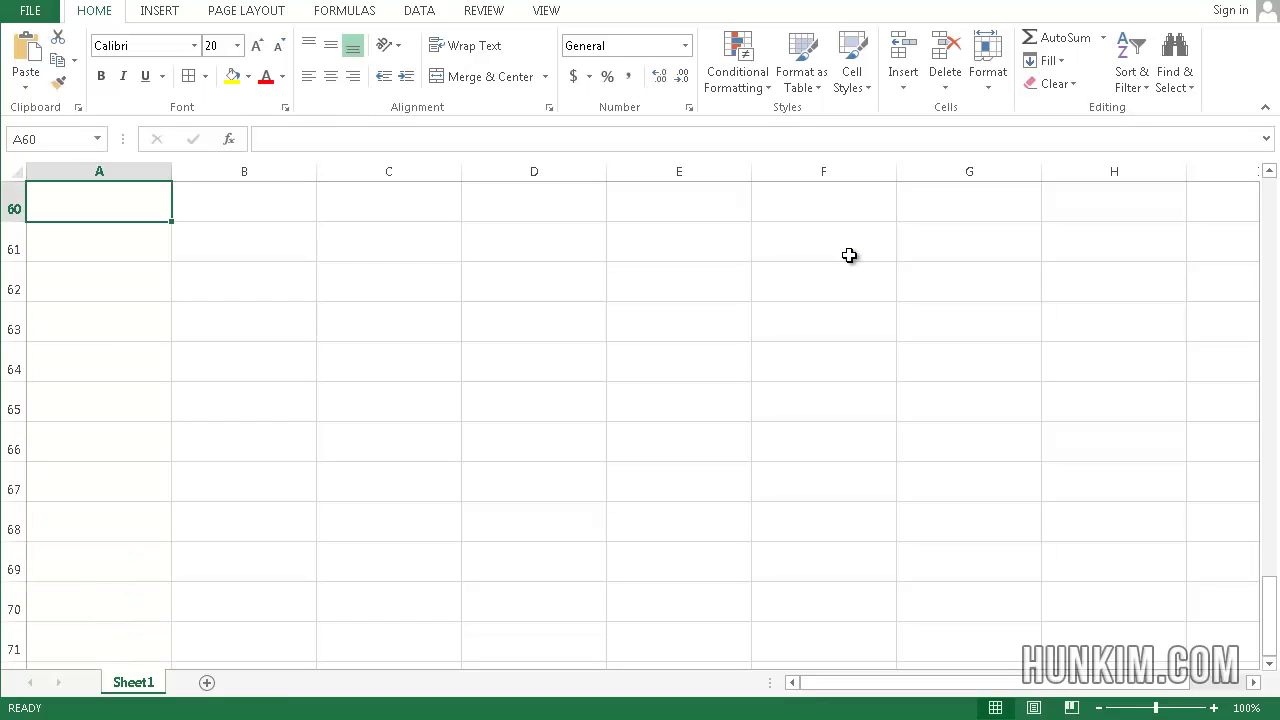
key("Up")
key("Up")
key("Up")
key("Up")
key("Up")
key("Up")
key("Up")
key("Up")
key("Up")
key("Up")
key("Up")
key("Up")
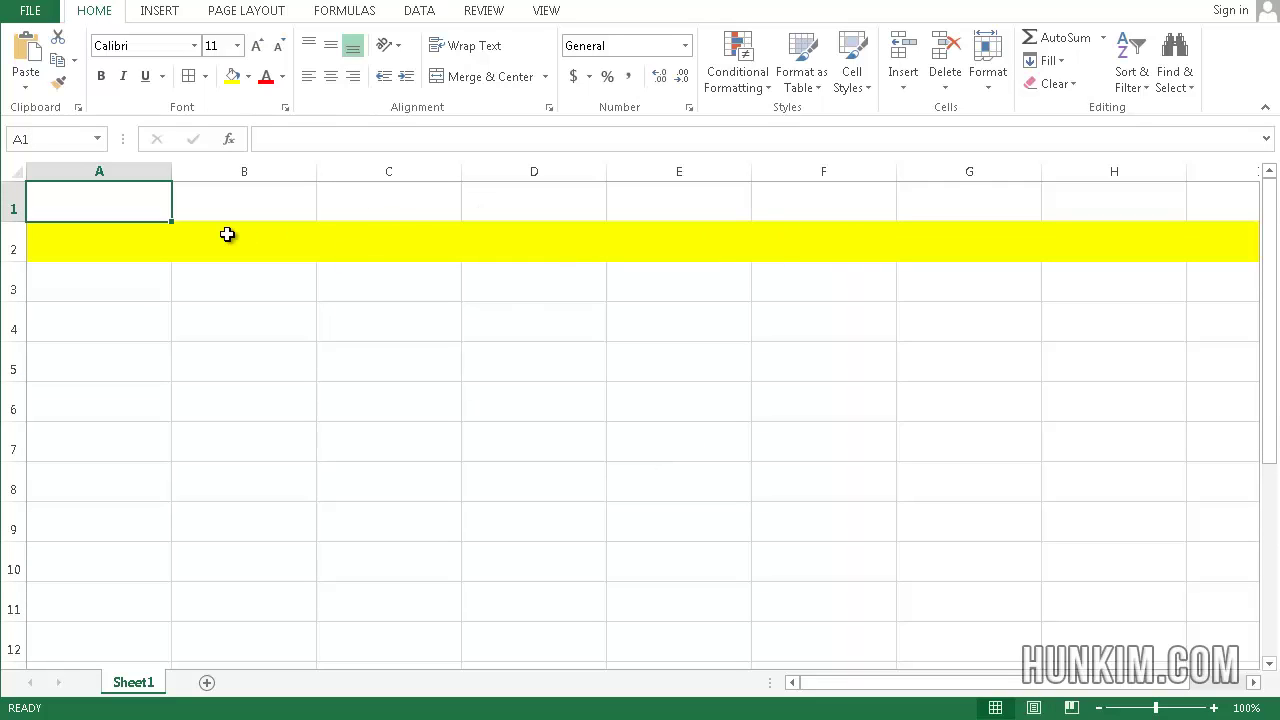
left_click(297, 277)
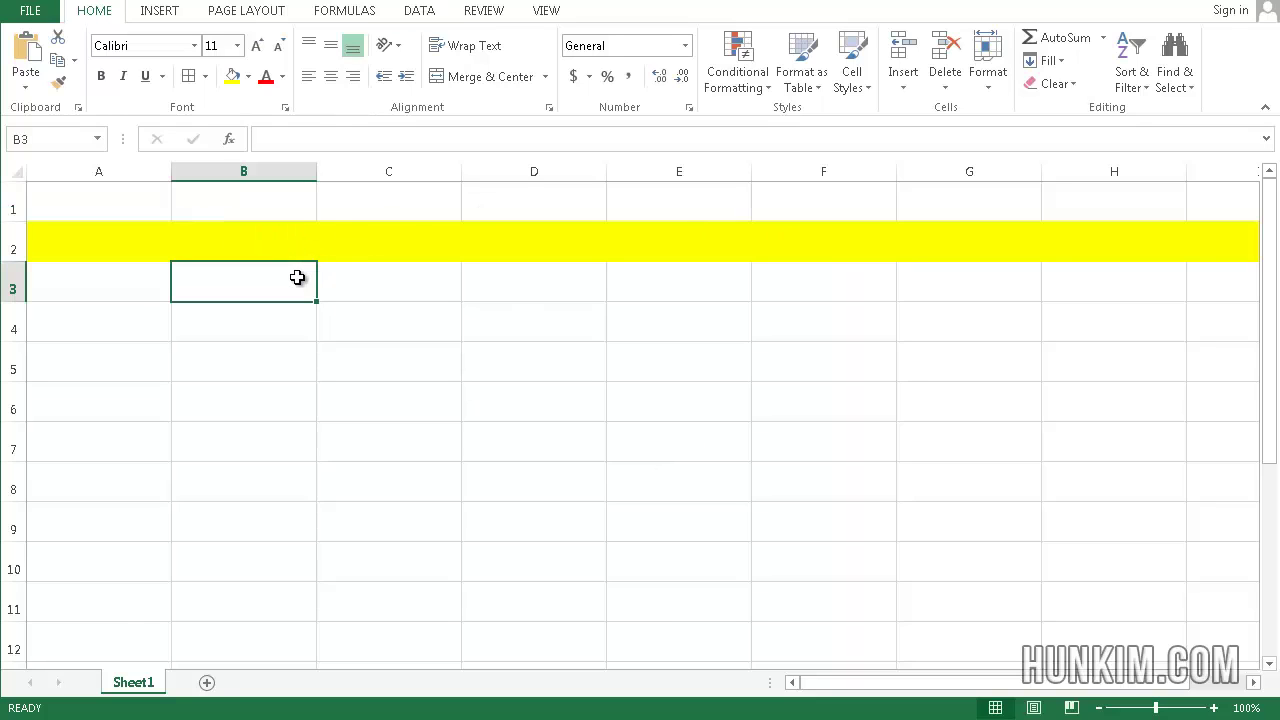